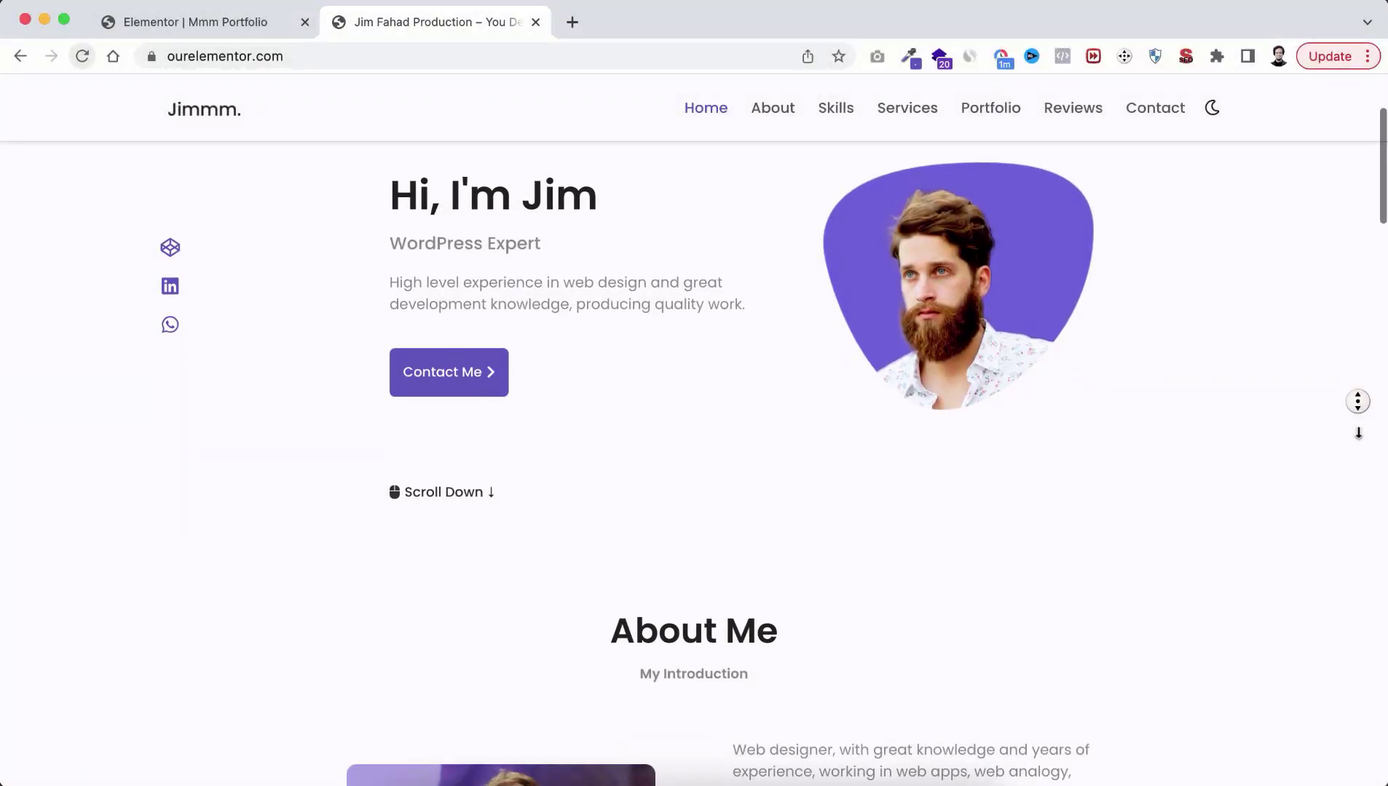
Scroll through the Jimmm. portfolio site section by section
{"action": "scroll", "coordinate": [1357, 434], "scroll_direction": "down", "scroll_amount": 5}
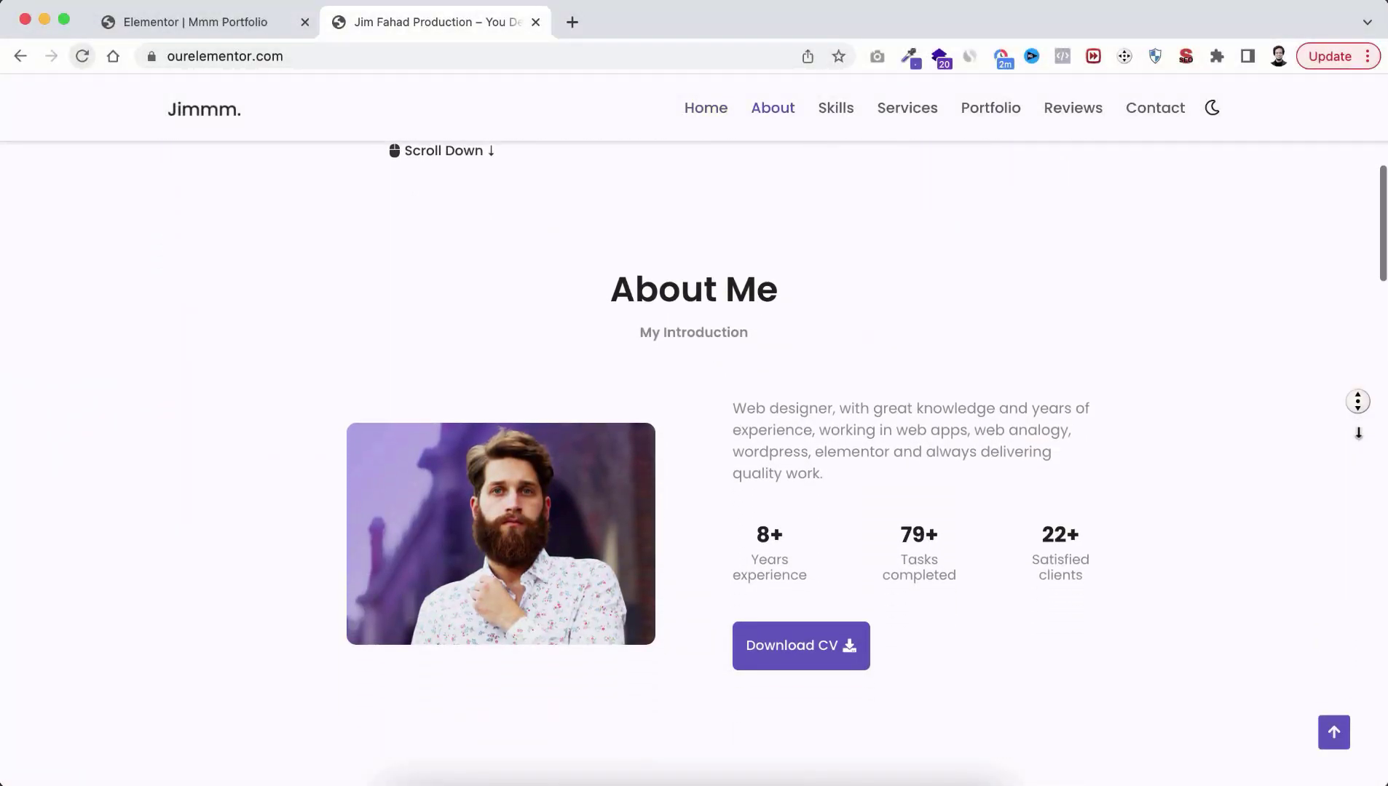
{"action": "scroll", "coordinate": [1358, 433], "scroll_direction": "down", "scroll_amount": 5}
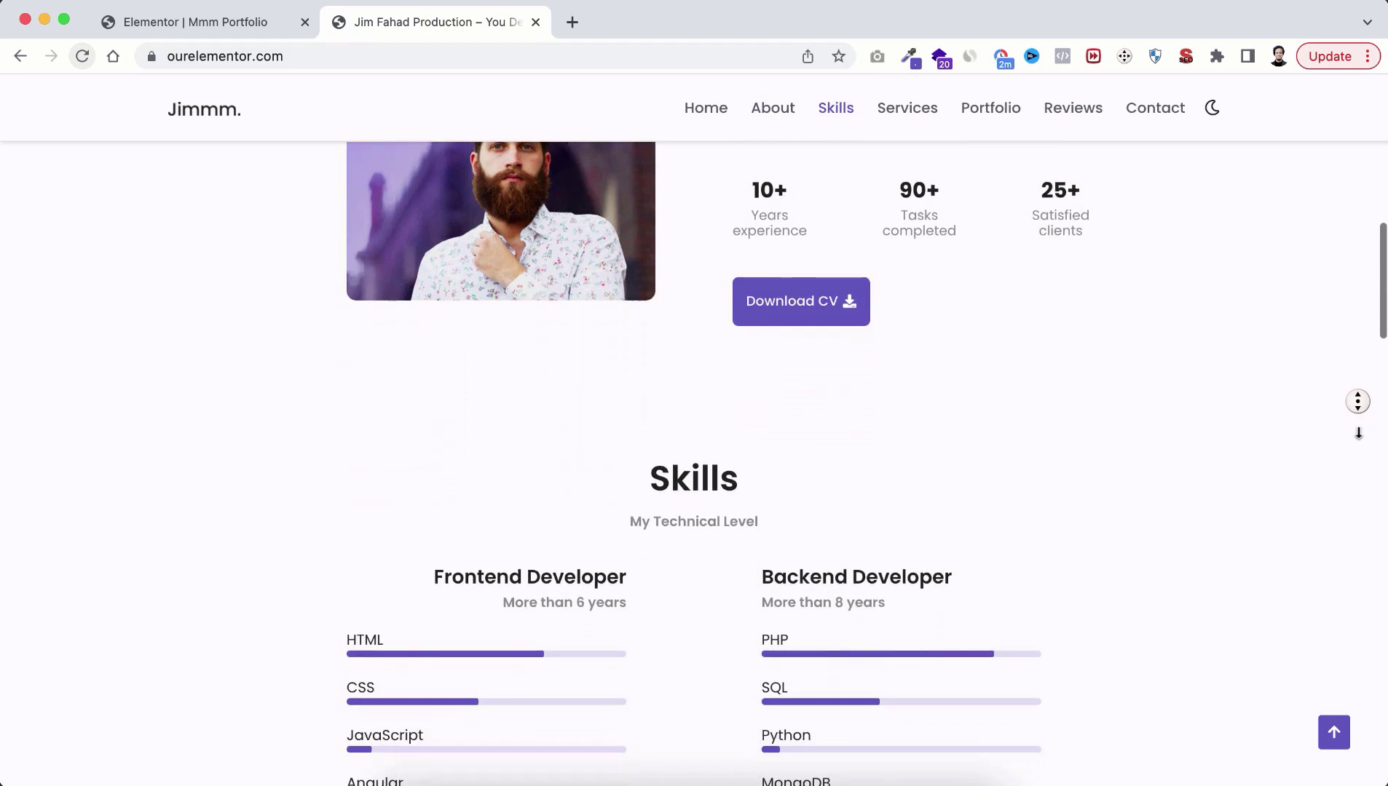
{"action": "scroll", "coordinate": [1358, 434], "scroll_direction": "down", "scroll_amount": 5}
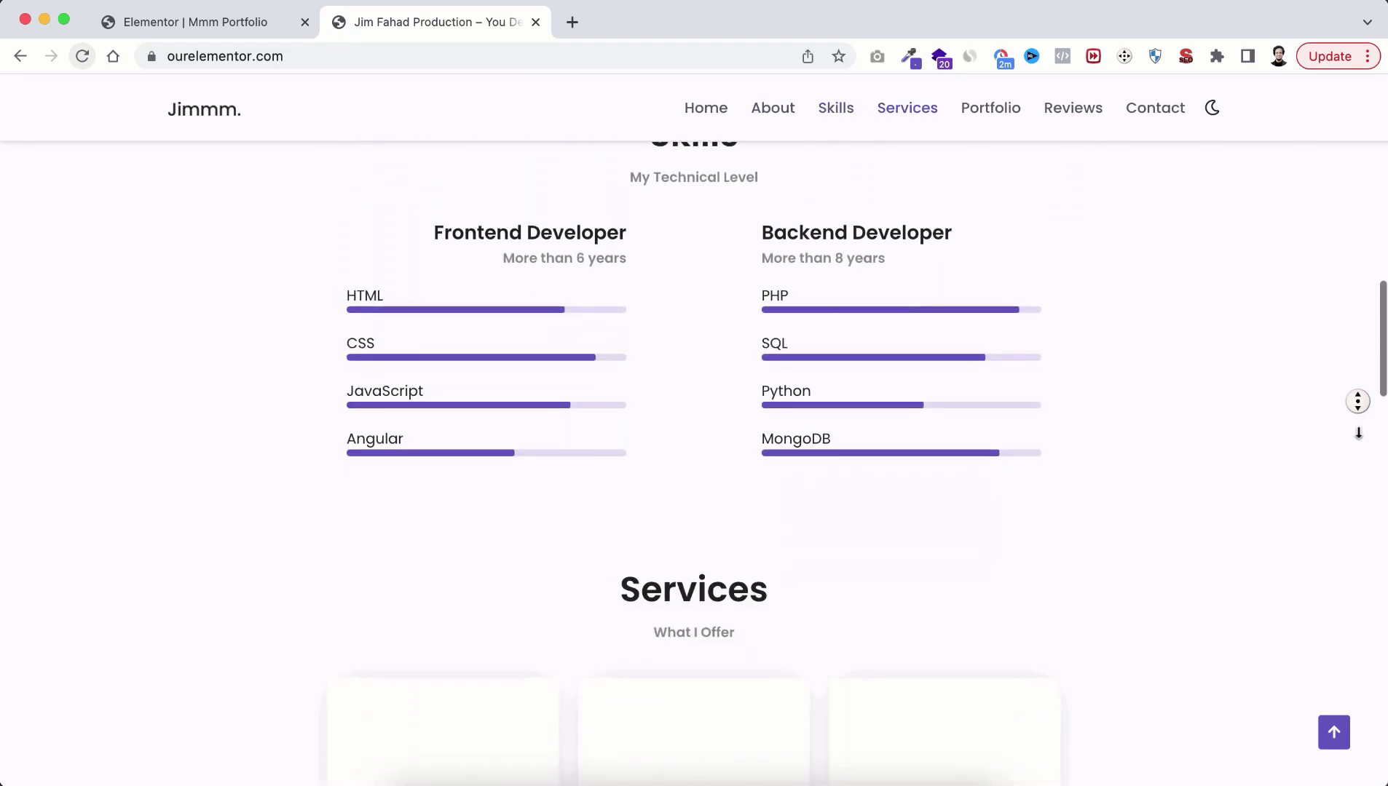
{"action": "scroll", "coordinate": [1358, 433], "scroll_direction": "down", "scroll_amount": 5}
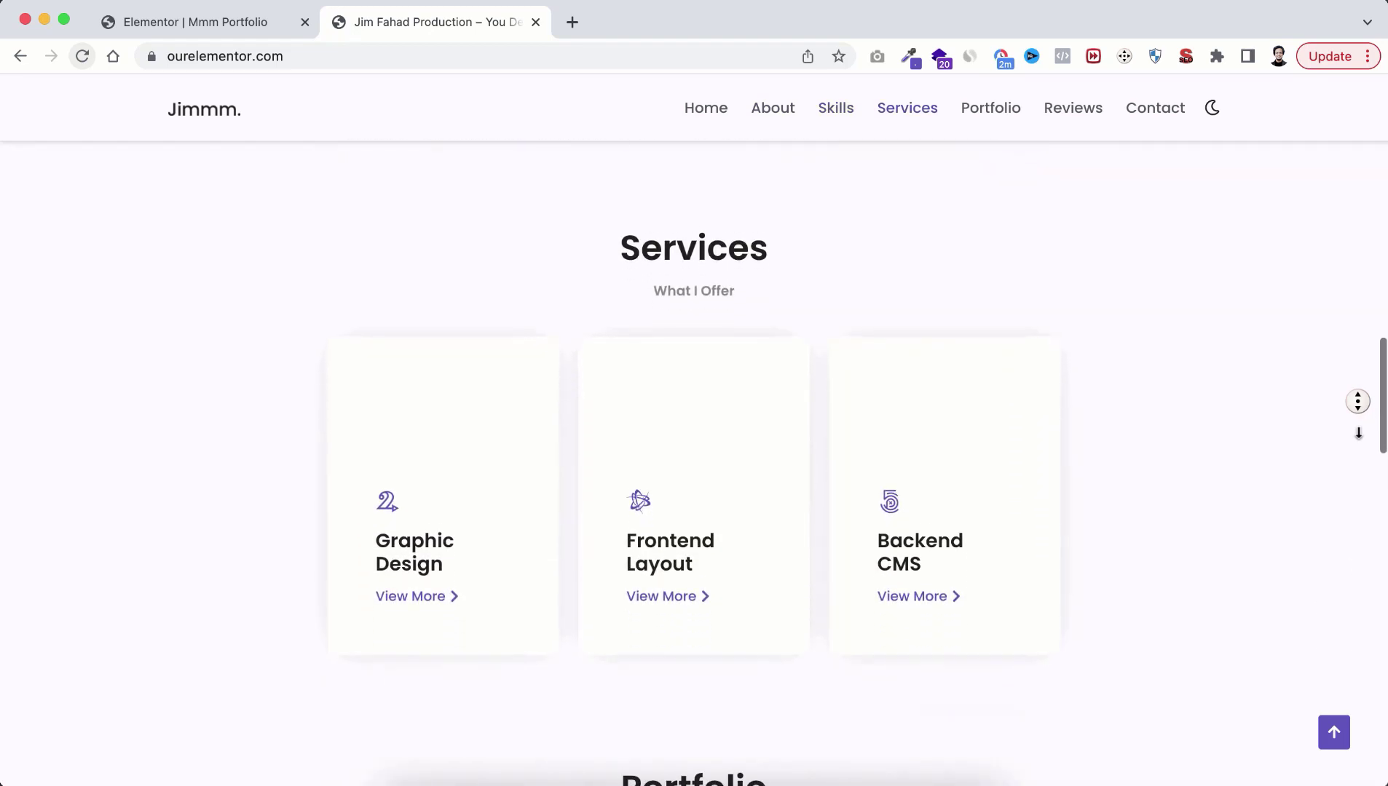
{"action": "scroll", "coordinate": [1358, 433], "scroll_direction": "down", "scroll_amount": 5}
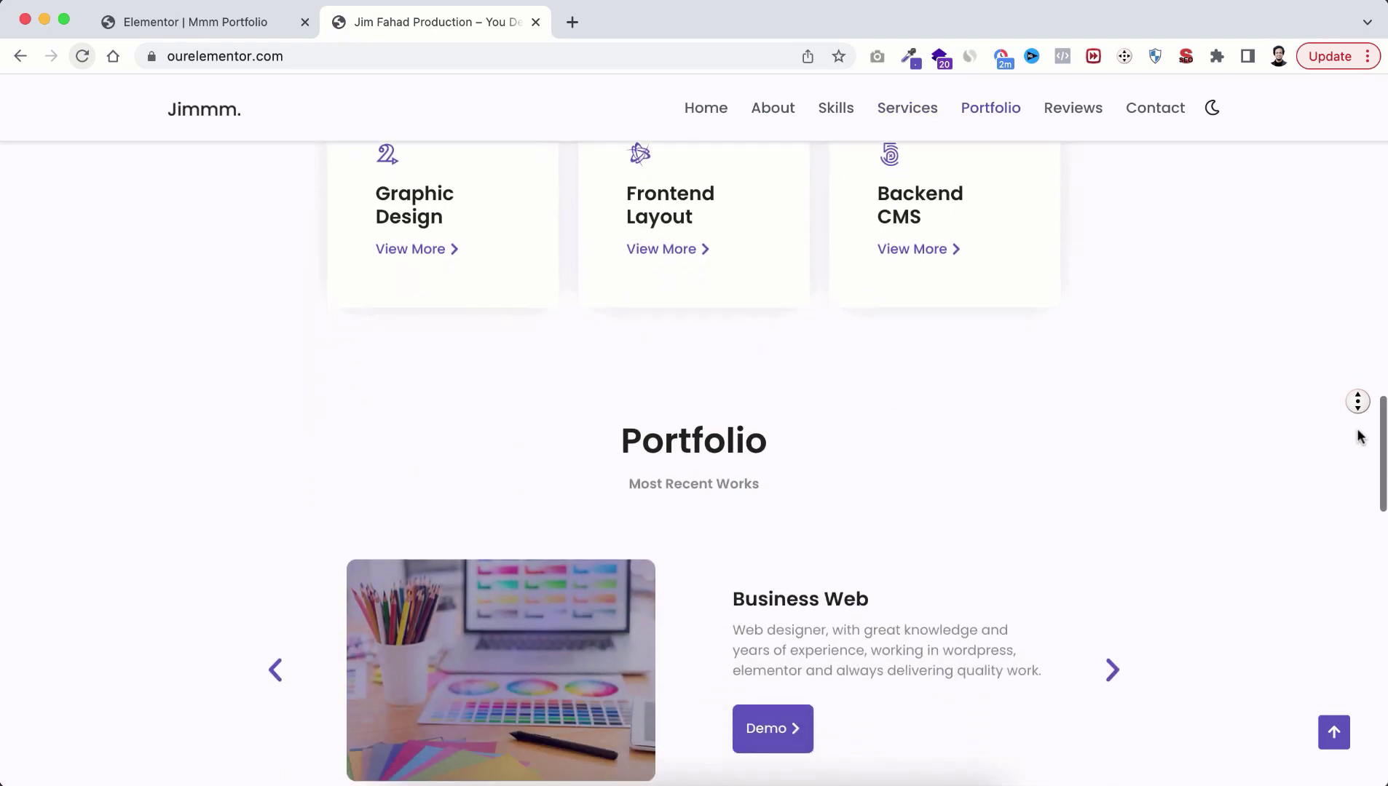
{"action": "scroll", "coordinate": [1358, 435], "scroll_direction": "down", "scroll_amount": 5}
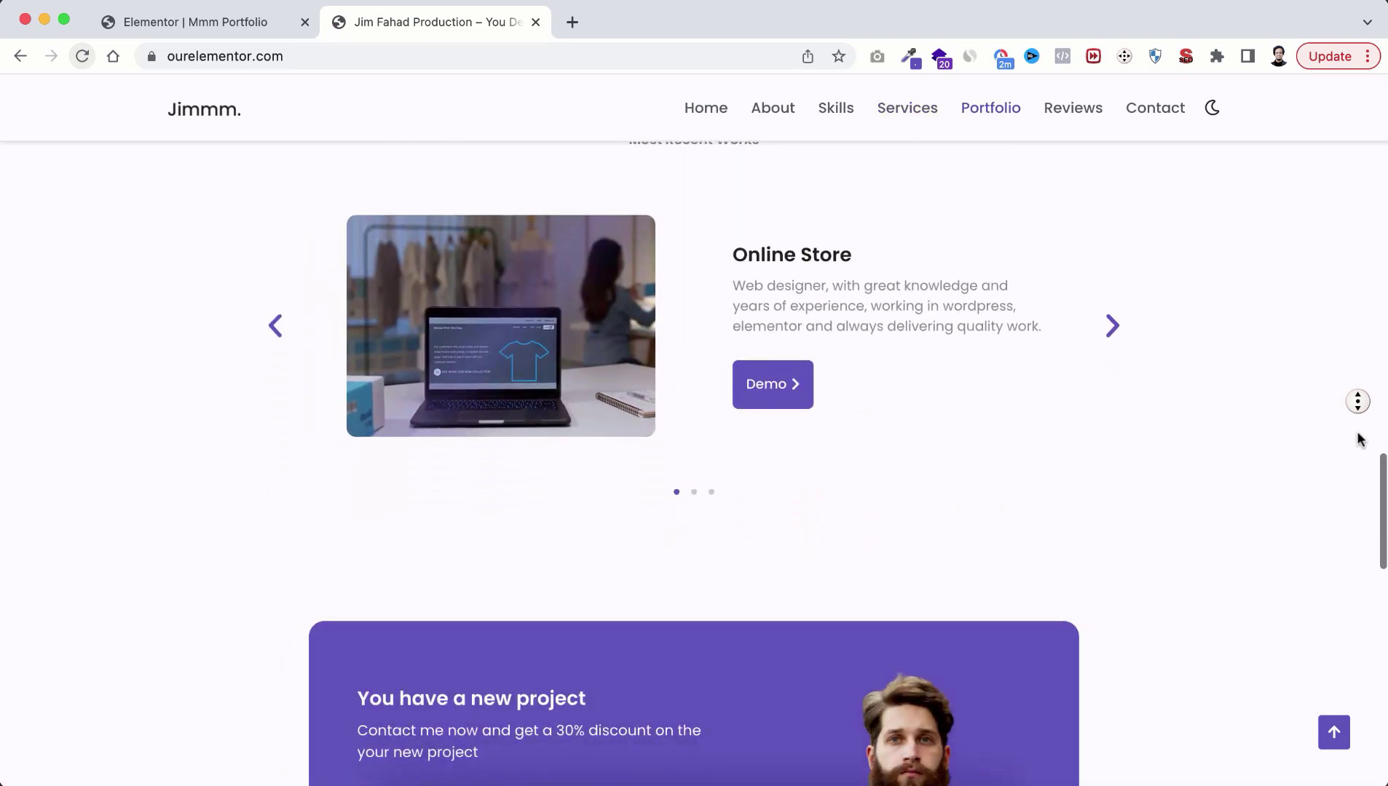
{"action": "scroll", "coordinate": [1360, 451], "scroll_direction": "down", "scroll_amount": 5}
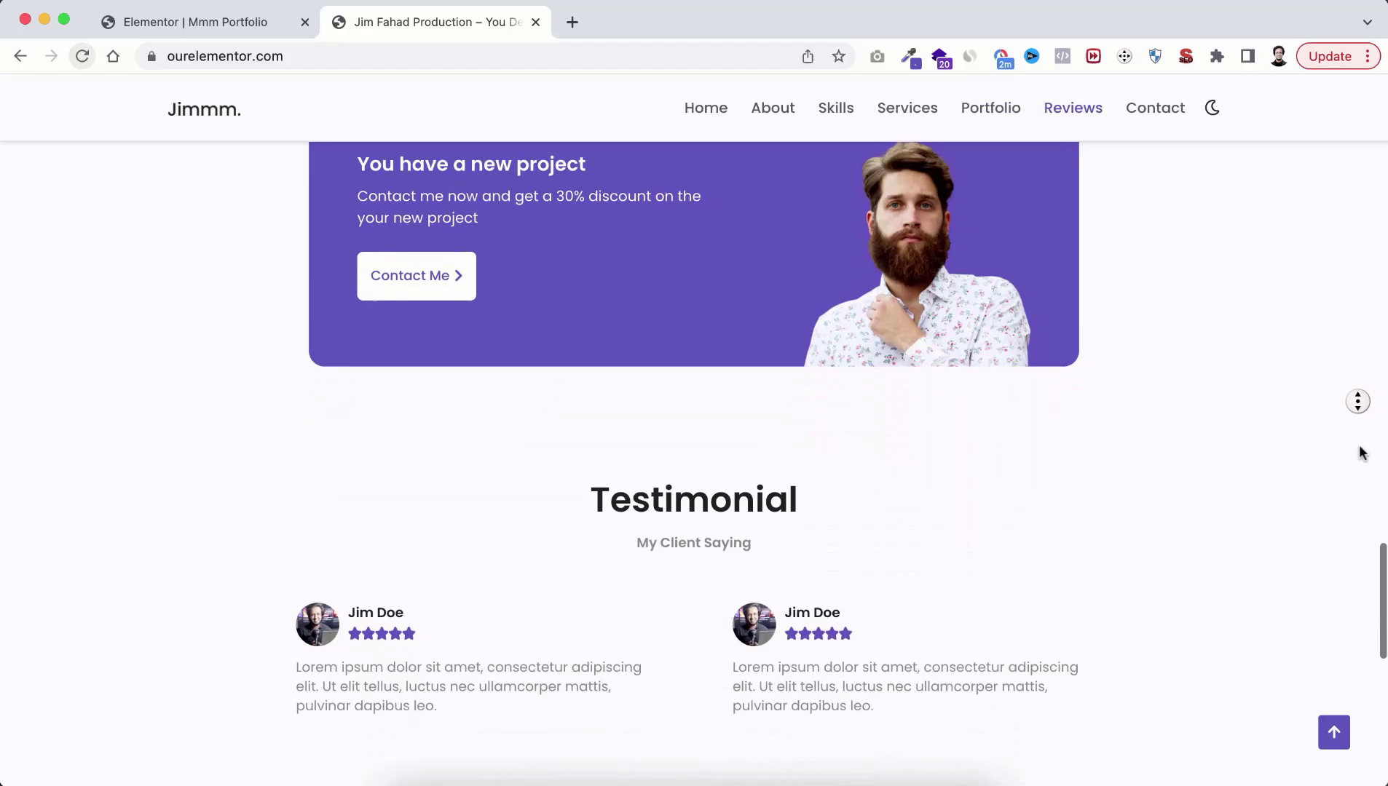
{"action": "scroll", "coordinate": [1360, 451], "scroll_direction": "down", "scroll_amount": 5}
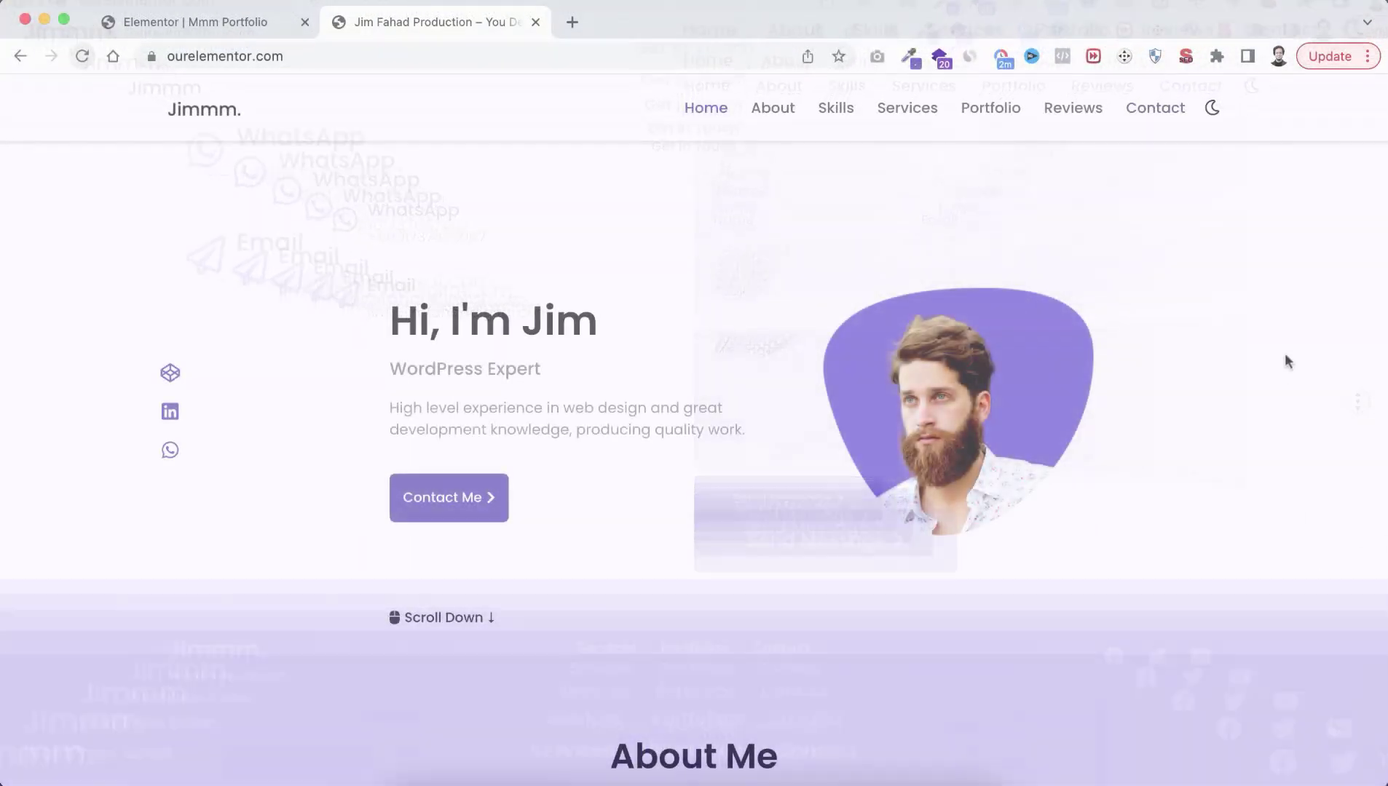
Switch the site to its dark theme with the header moon icon and review it
{"action": "left_click", "coordinate": [1213, 109]}
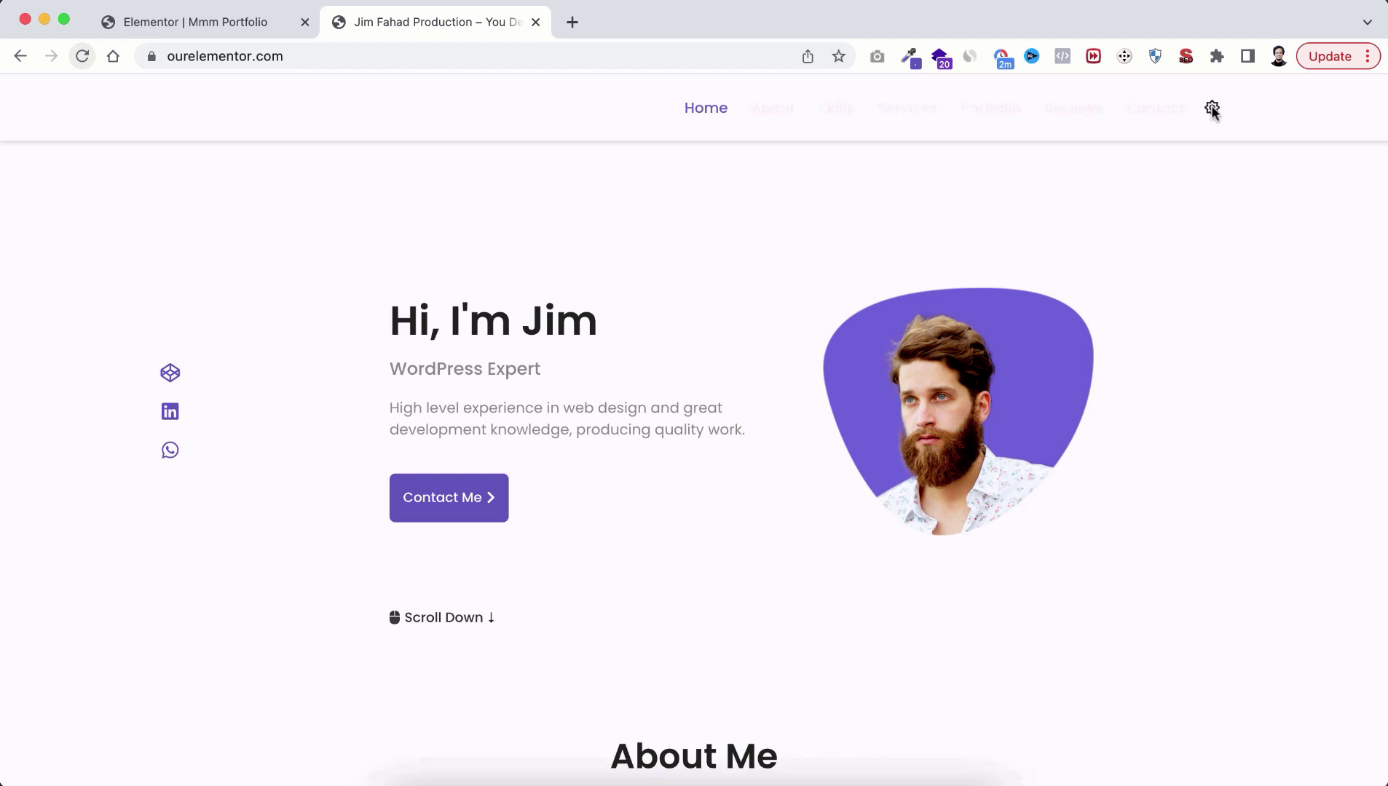
{"action": "scroll", "coordinate": [1359, 452], "scroll_direction": "down", "scroll_amount": 4}
{"action": "scroll", "coordinate": [1359, 451], "scroll_direction": "down", "scroll_amount": 5}
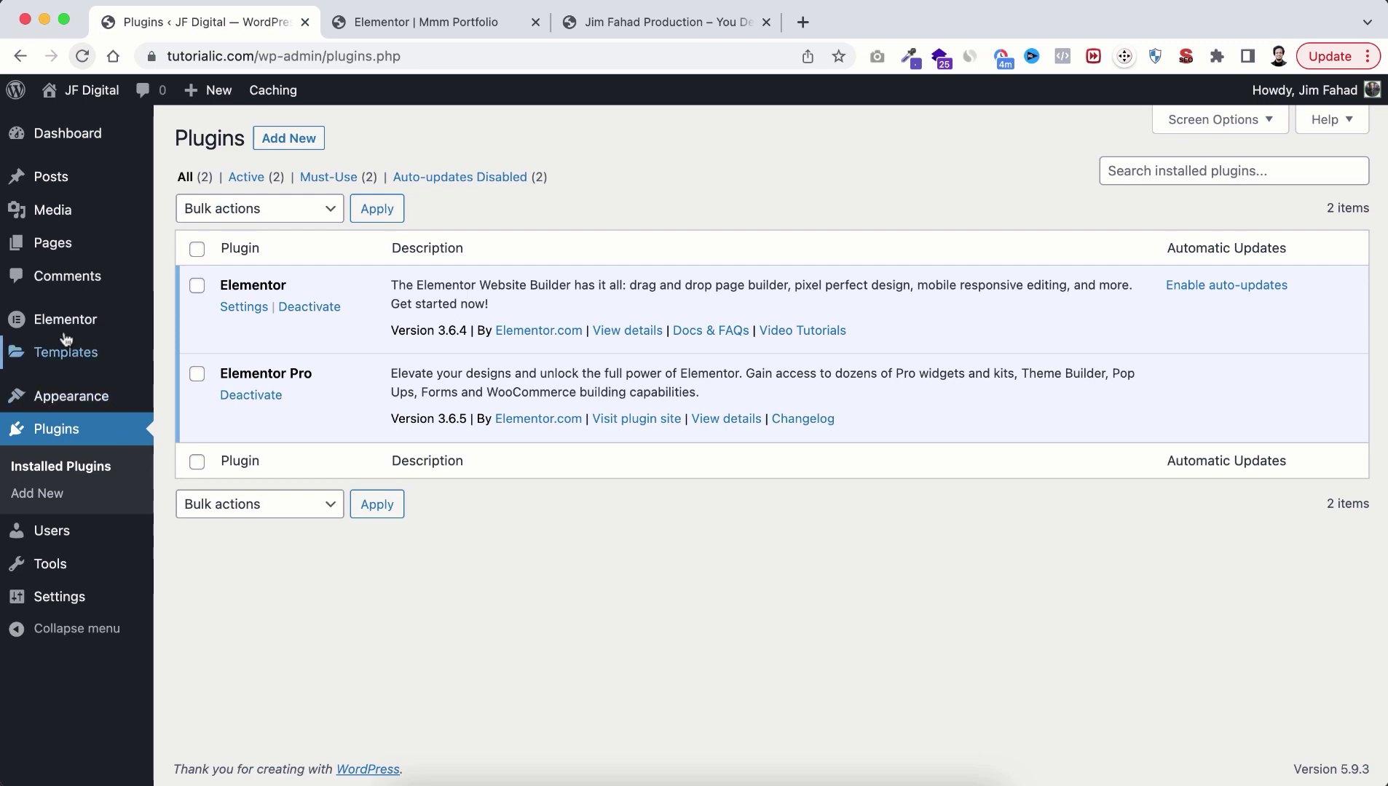
Set the Flexbox Container experiment to Active under Elementor Settings > Experiments and save
{"action": "mouse_move", "coordinate": [59, 328]}
{"action": "left_click", "coordinate": [202, 336]}
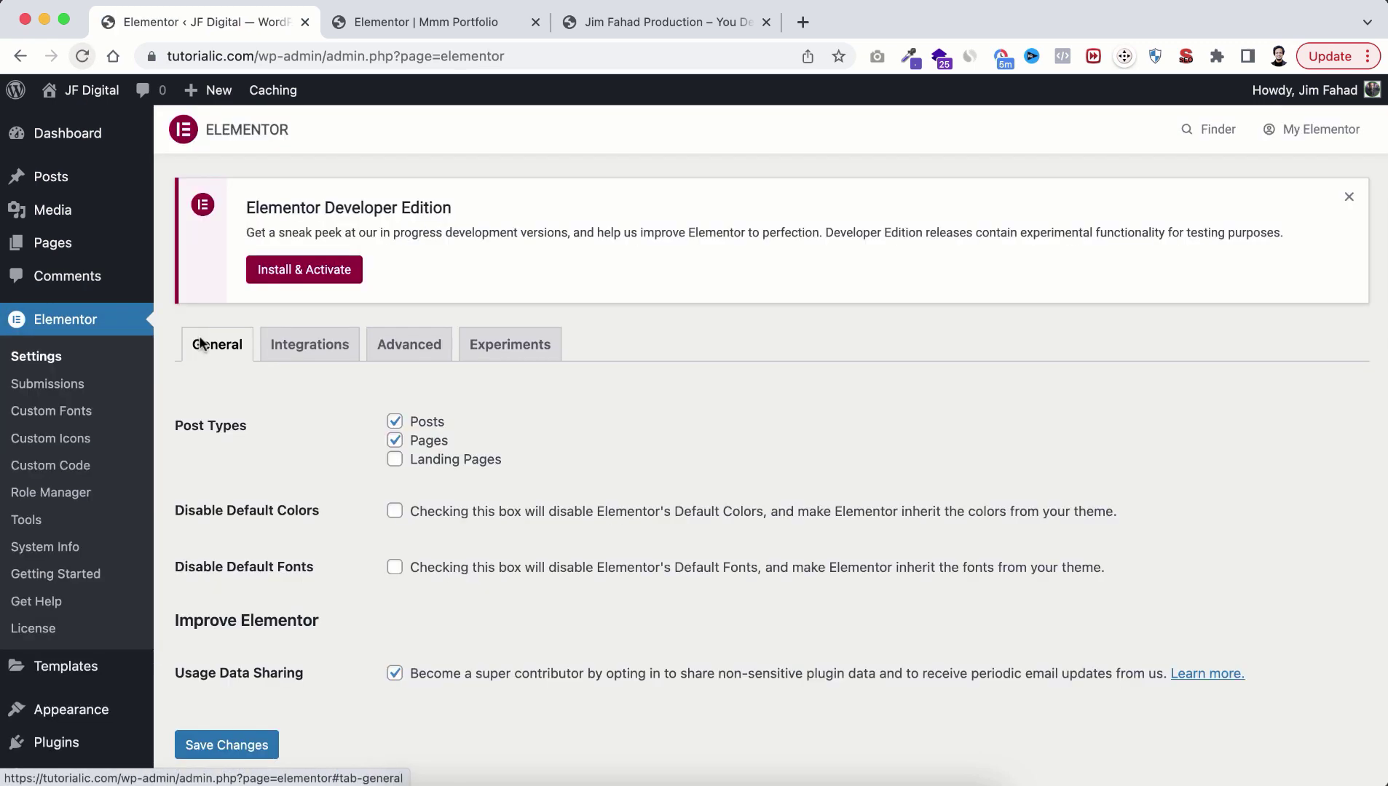
{"action": "left_click", "coordinate": [512, 350]}
{"action": "scroll", "coordinate": [578, 695], "scroll_direction": "down", "scroll_amount": 5}
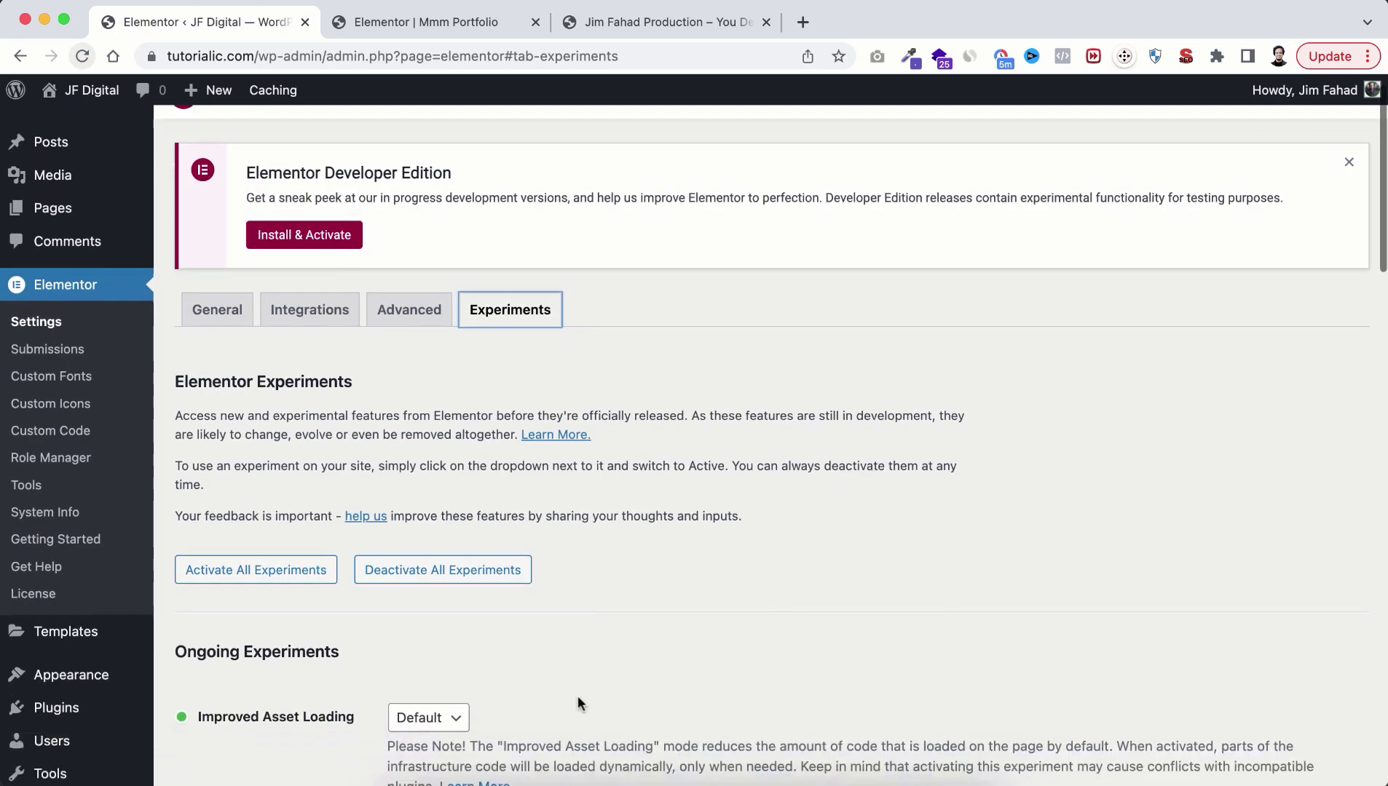
{"action": "scroll", "coordinate": [578, 695], "scroll_direction": "down", "scroll_amount": 6}
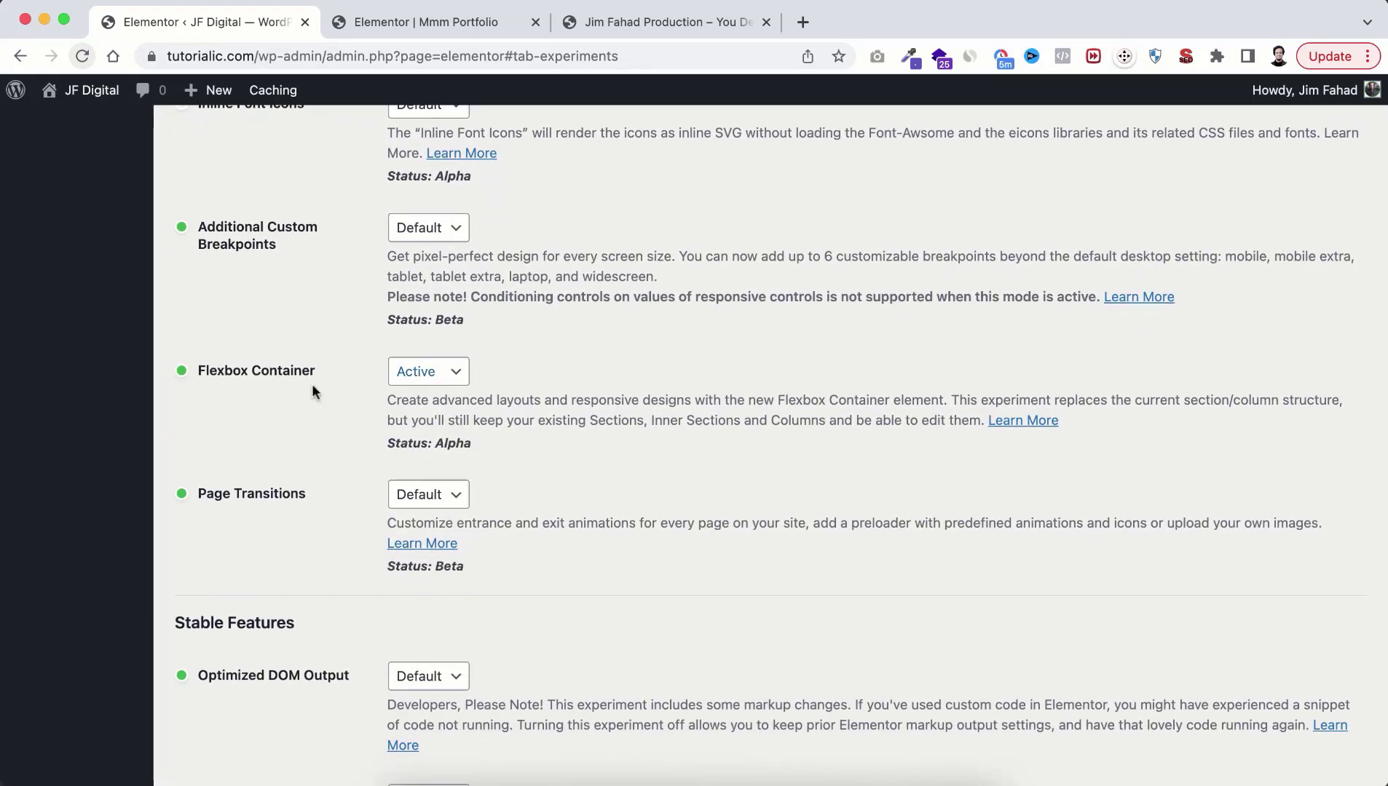
{"action": "left_click", "coordinate": [439, 374]}
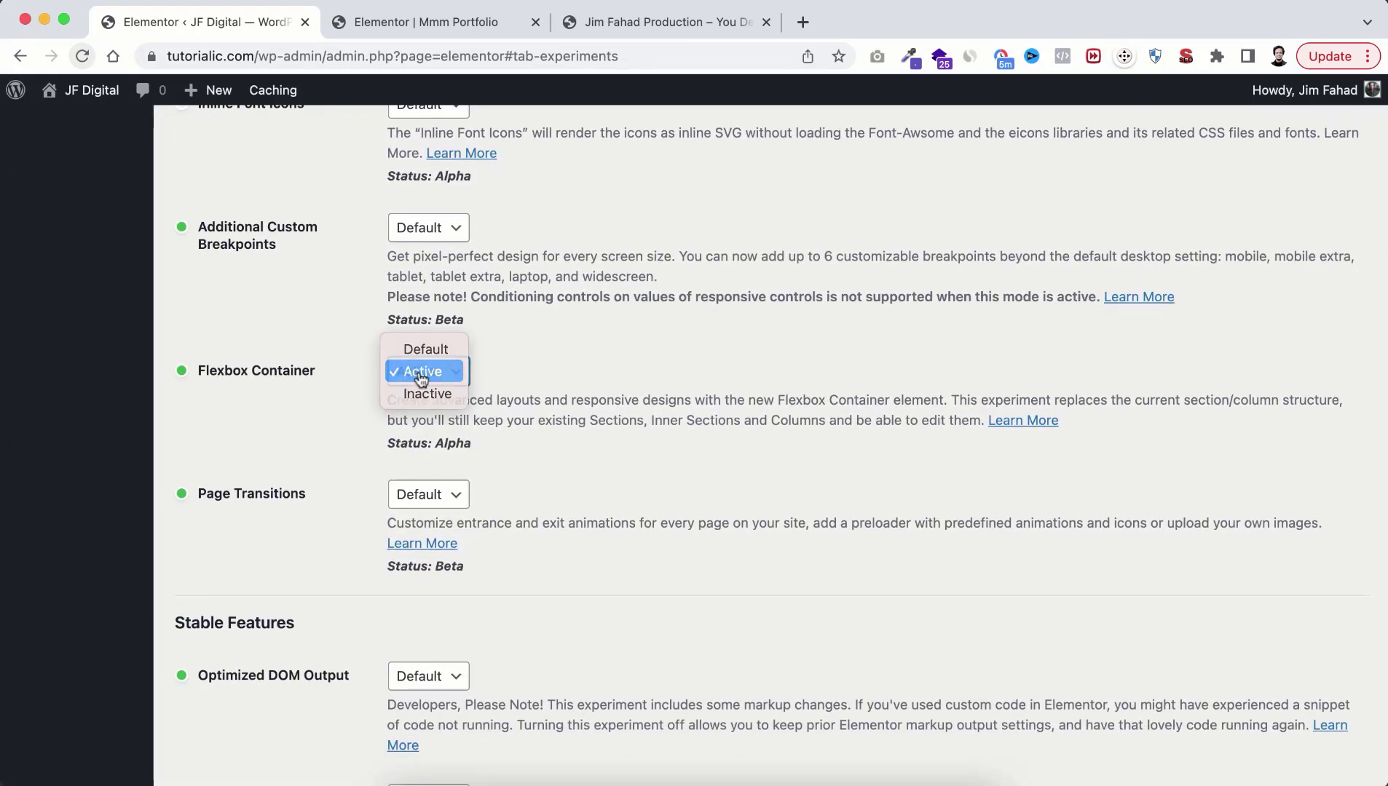
{"action": "left_click", "coordinate": [419, 371]}
{"action": "scroll", "coordinate": [384, 641], "scroll_direction": "down", "scroll_amount": 10}
{"action": "left_click", "coordinate": [242, 689]}
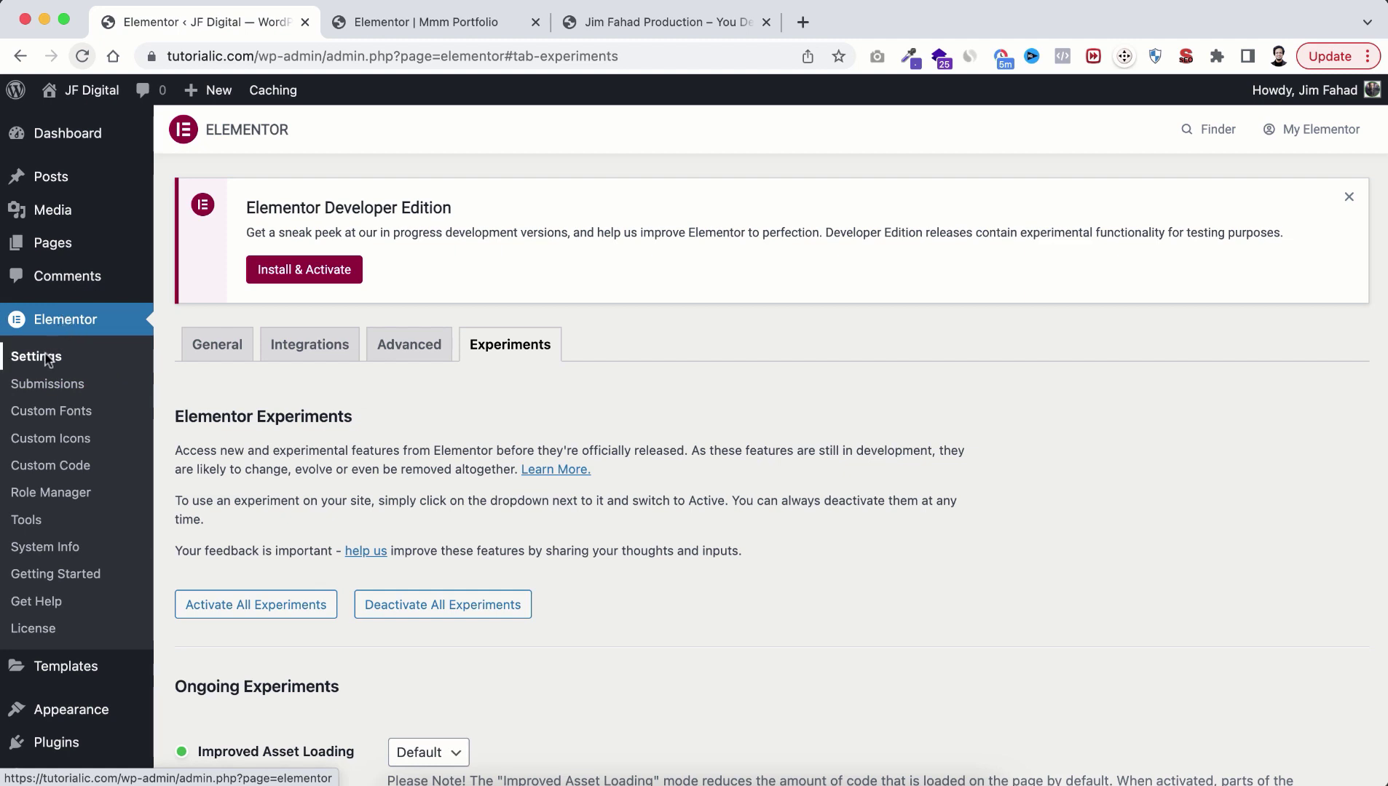
Set Enable Unfiltered File Uploads to Enable on the Advanced tab and save
{"action": "left_click", "coordinate": [419, 351]}
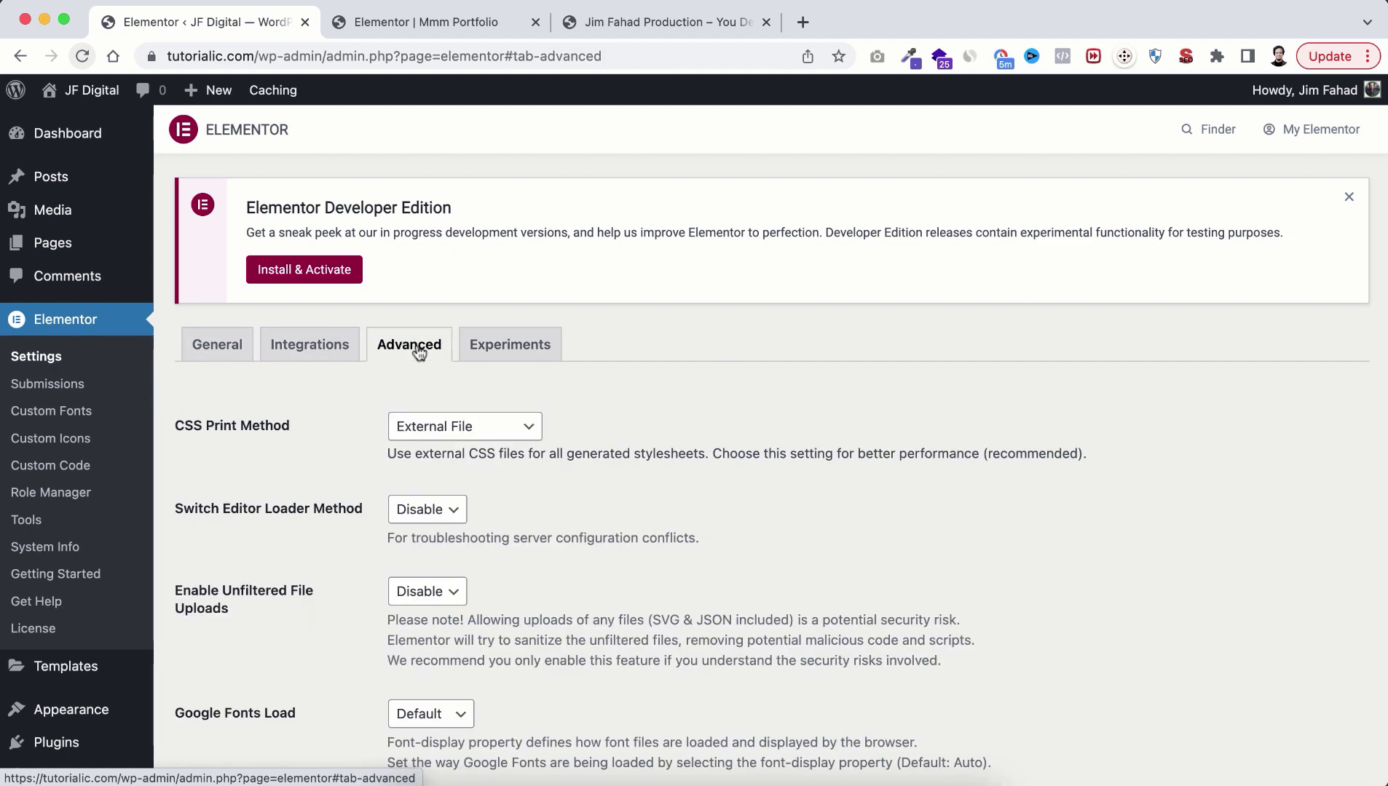
{"action": "scroll", "coordinate": [371, 590], "scroll_direction": "down", "scroll_amount": 2}
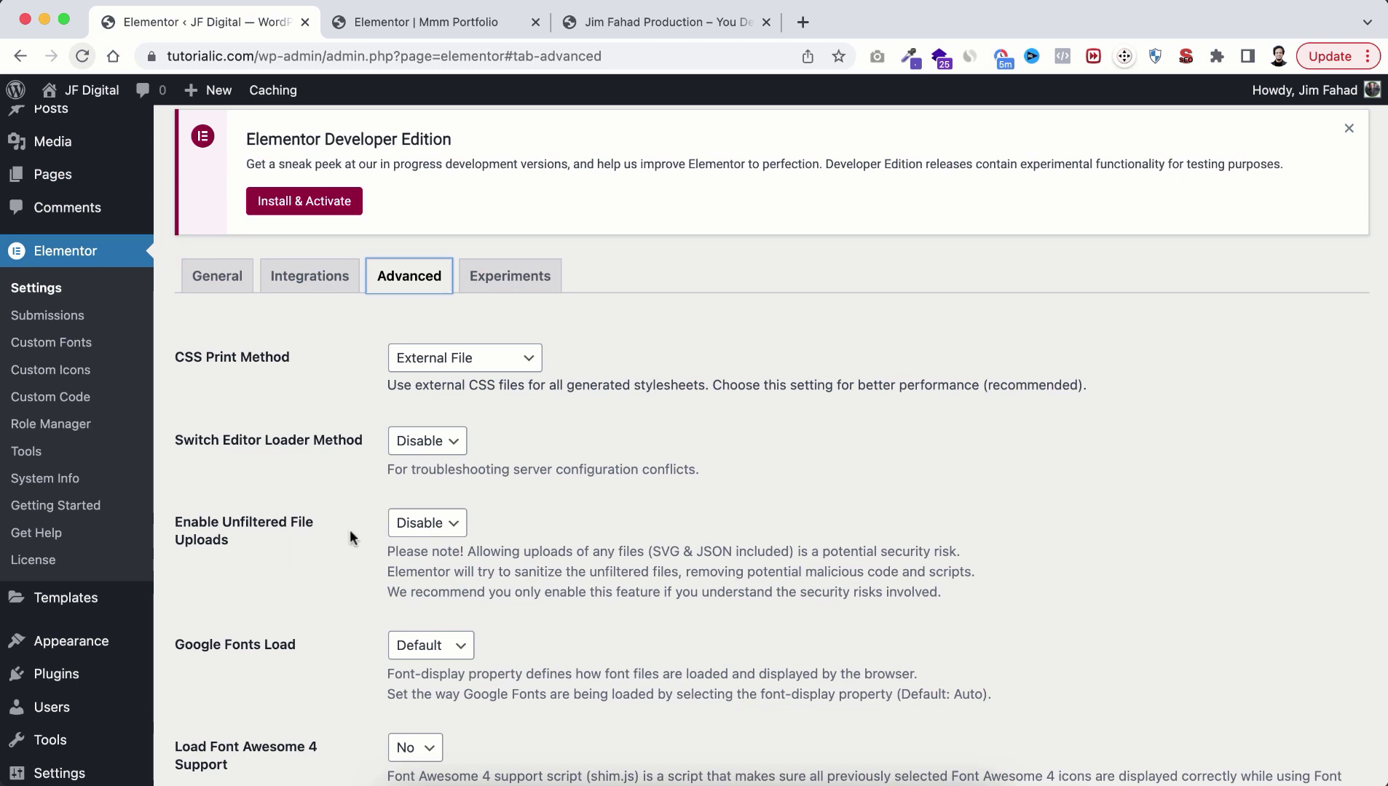
{"action": "left_click", "coordinate": [439, 523]}
{"action": "left_click", "coordinate": [435, 557]}
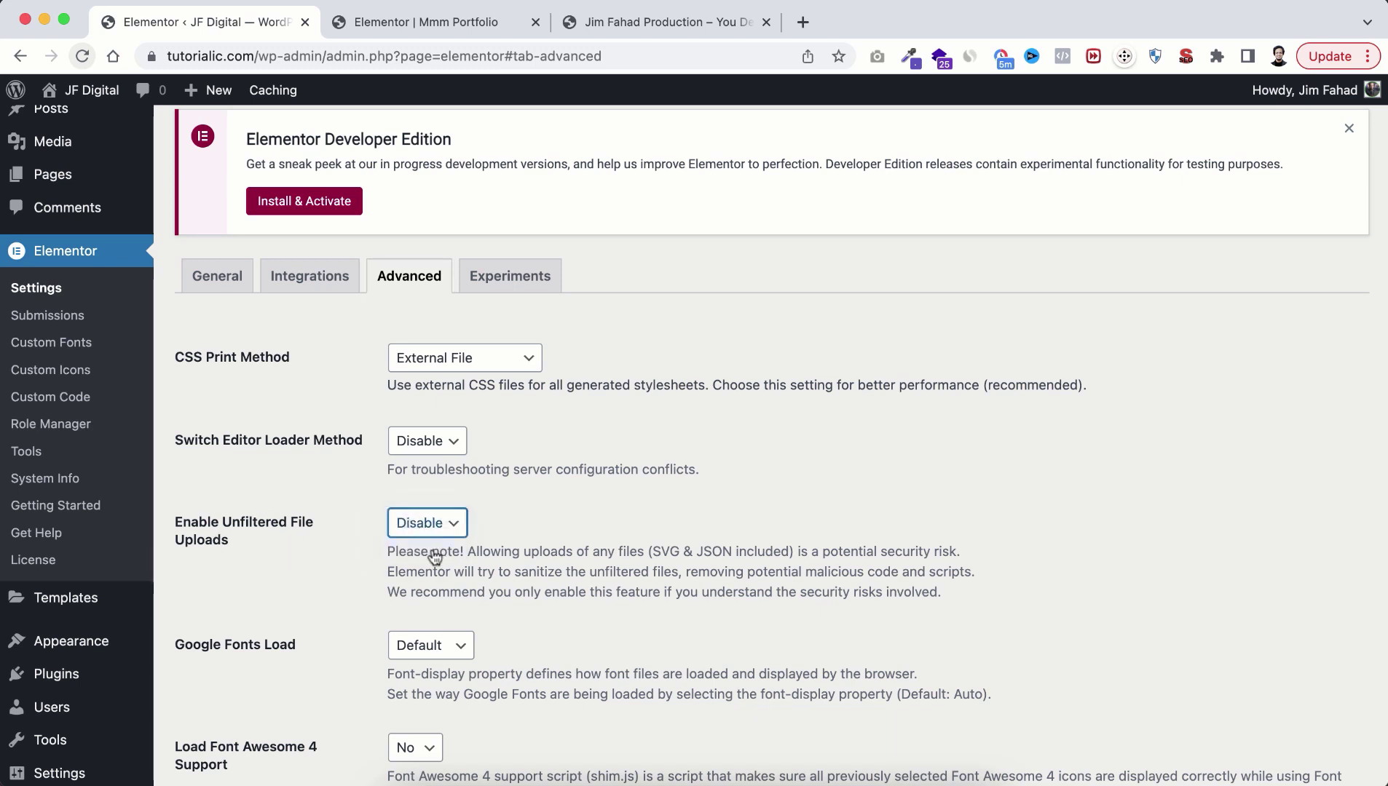
{"action": "scroll", "coordinate": [431, 548], "scroll_direction": "down", "scroll_amount": 5}
{"action": "left_click", "coordinate": [274, 685]}
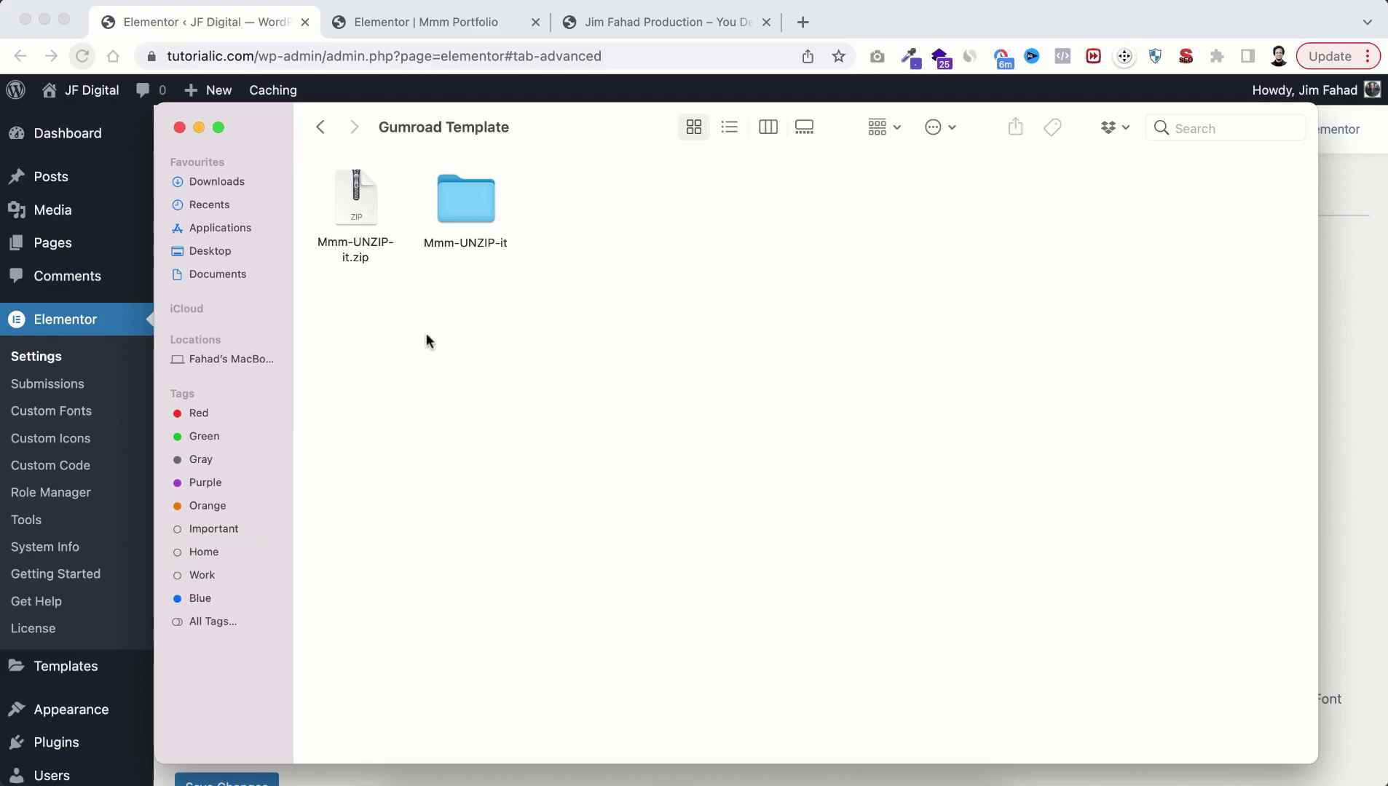
Extract Mmm-UNZIP-it.zip into the Mmm-UNZIP-it 2 folder of JSON templates, then close Finder
{"action": "double_click", "coordinate": [356, 214]}
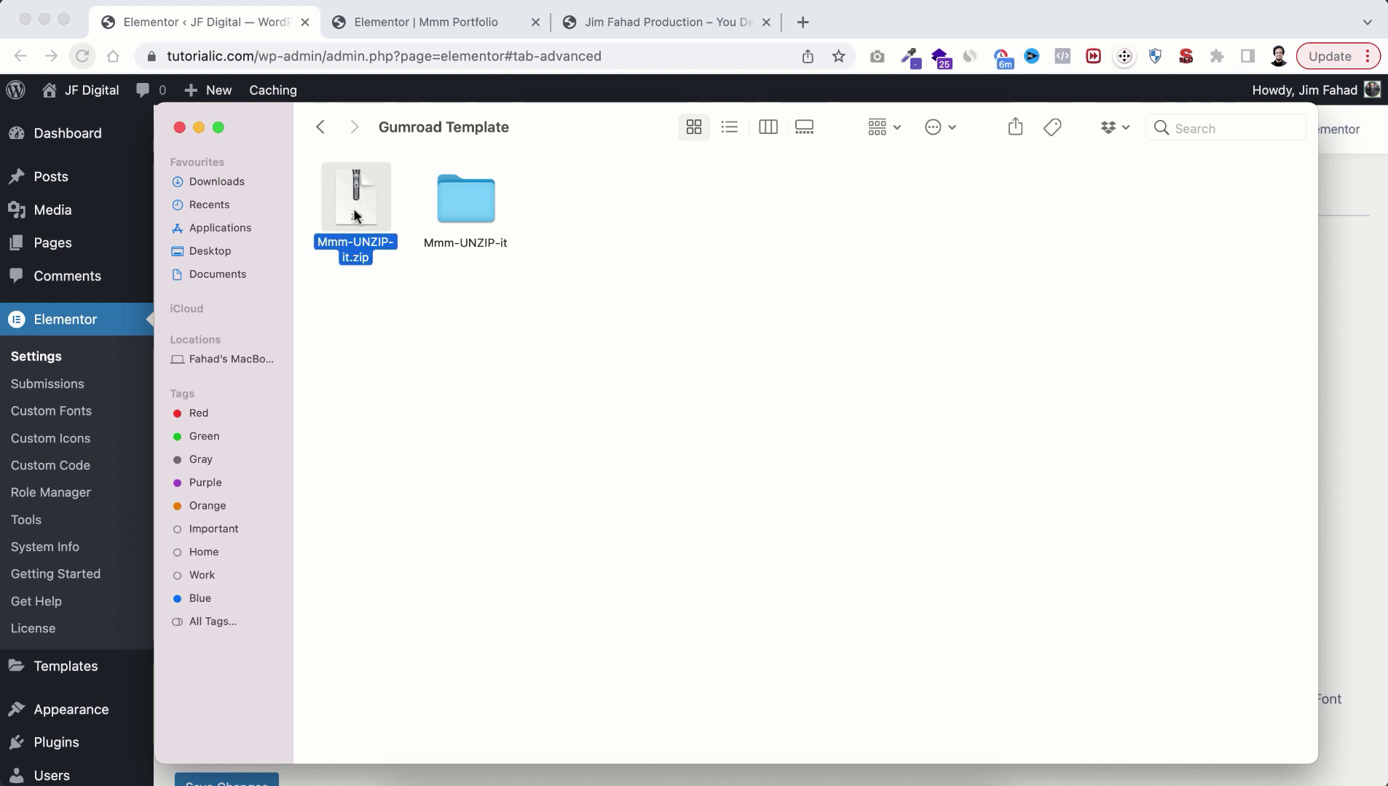
{"action": "double_click", "coordinate": [354, 314]}
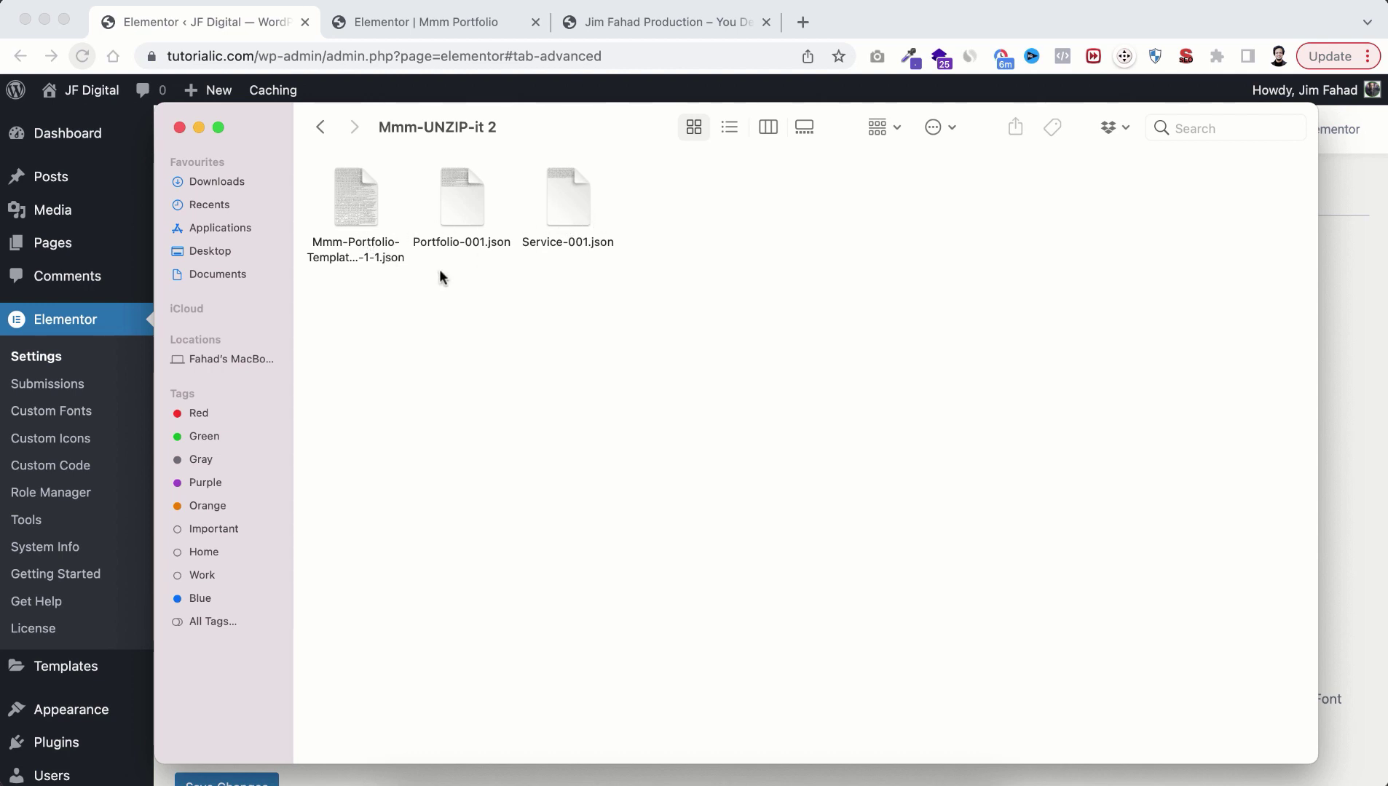
{"action": "left_click", "coordinate": [197, 127]}
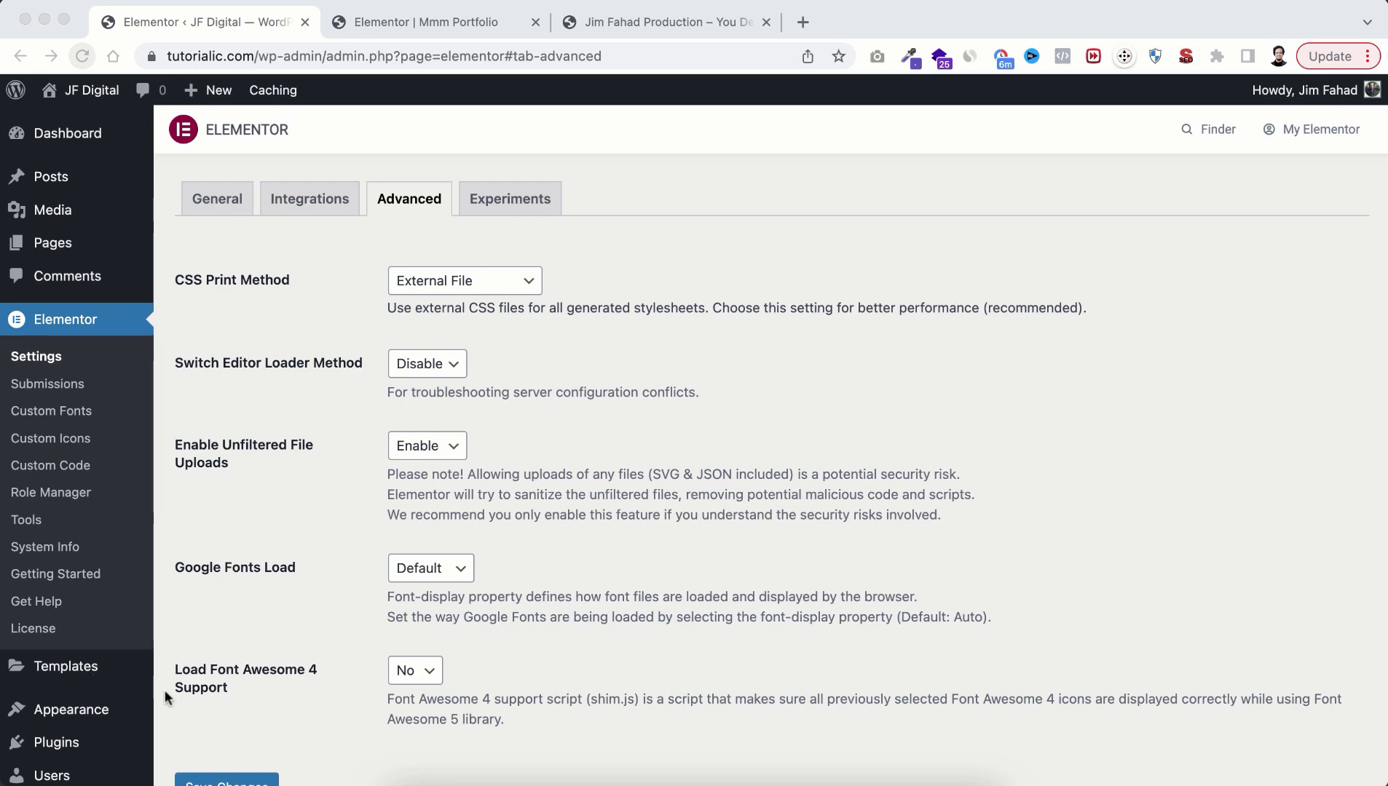
Import the Mmm-Portfolio JSON file as Mmm Portfolio Template v1.2
{"action": "left_click", "coordinate": [198, 703]}
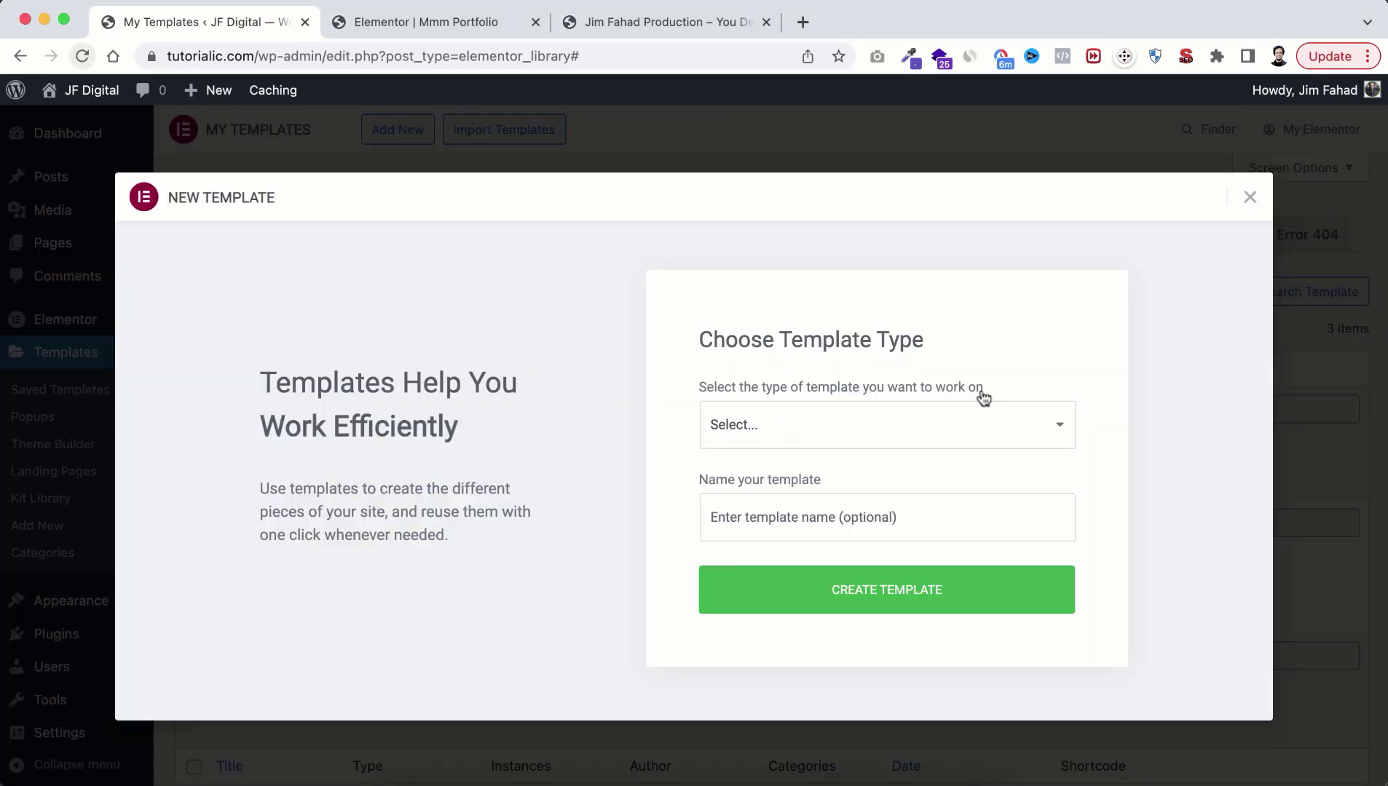
{"action": "left_click", "coordinate": [1251, 204]}
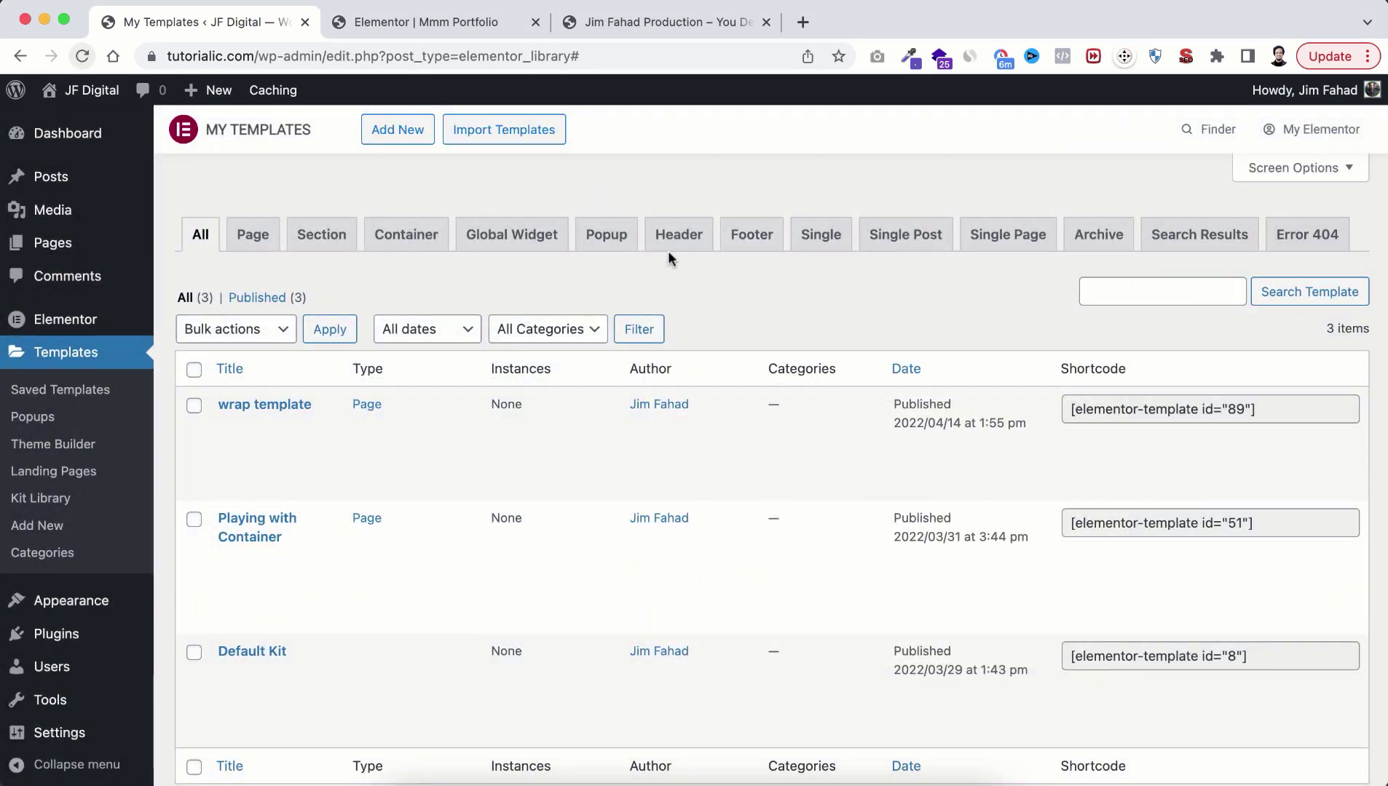
{"action": "left_click", "coordinate": [507, 132]}
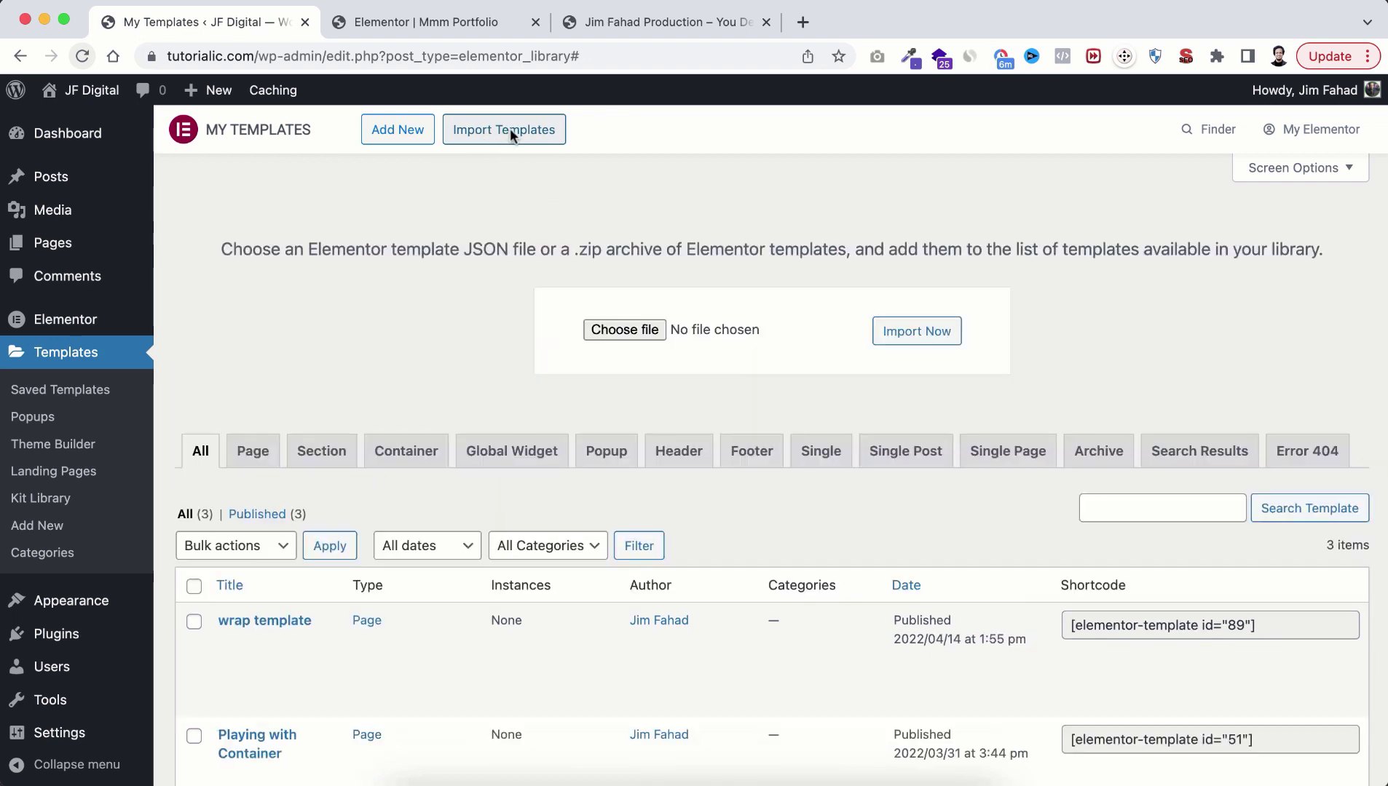
{"action": "left_click", "coordinate": [623, 329]}
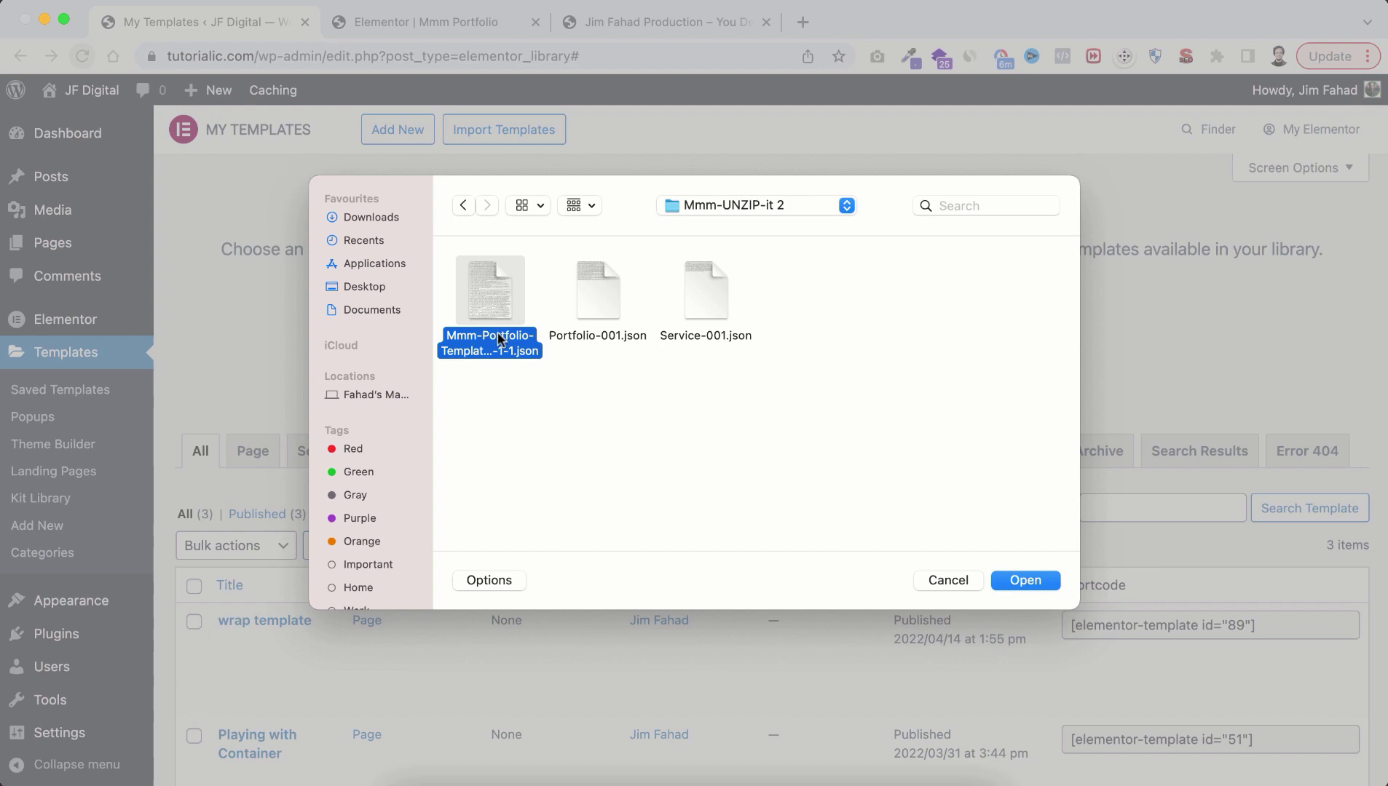
{"action": "left_click", "coordinate": [1024, 580]}
{"action": "left_click", "coordinate": [914, 333]}
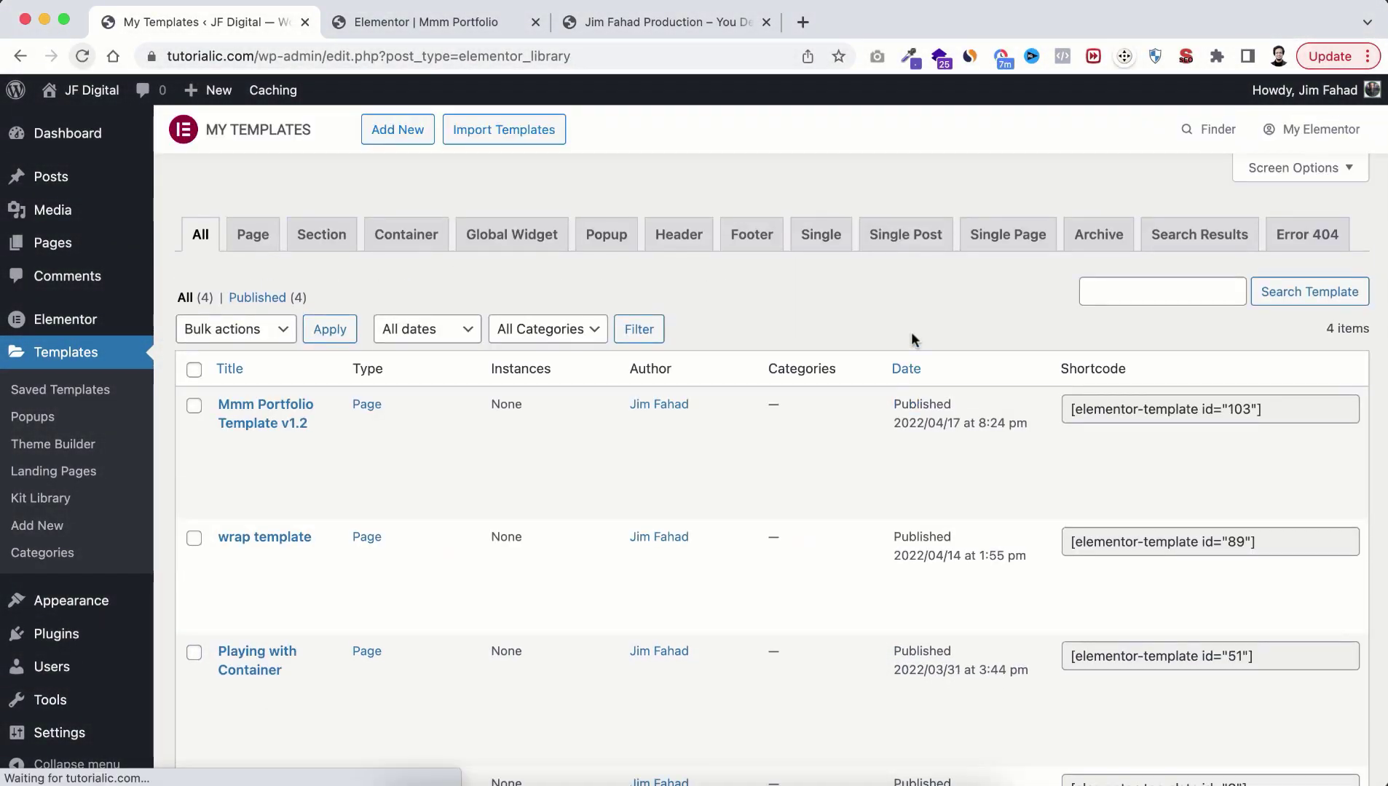
Import Portfolio-001.json as the Portfolio 001 section template
{"action": "left_click", "coordinate": [501, 130]}
{"action": "left_click", "coordinate": [602, 327]}
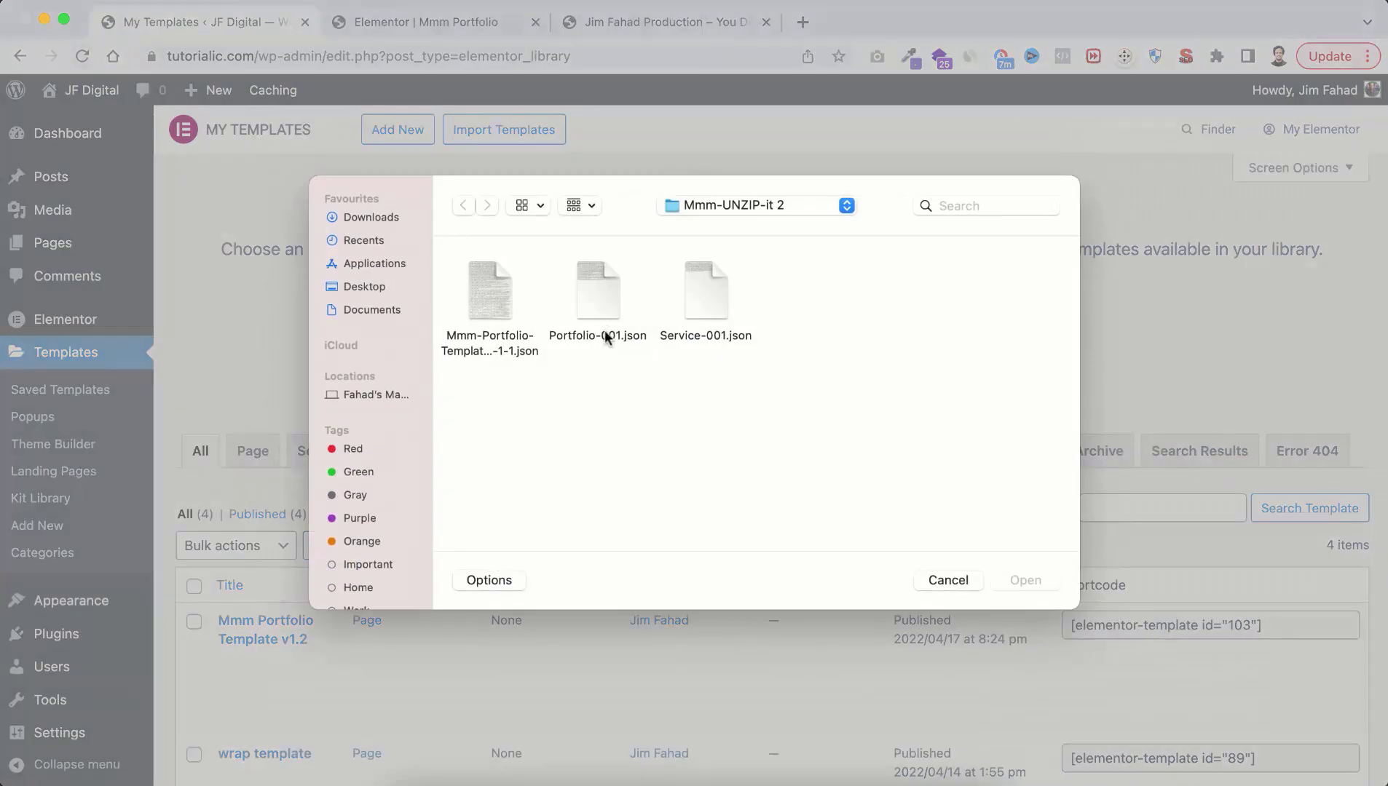
{"action": "left_click", "coordinate": [606, 271]}
{"action": "left_click", "coordinate": [1023, 579]}
{"action": "left_click", "coordinate": [931, 342]}
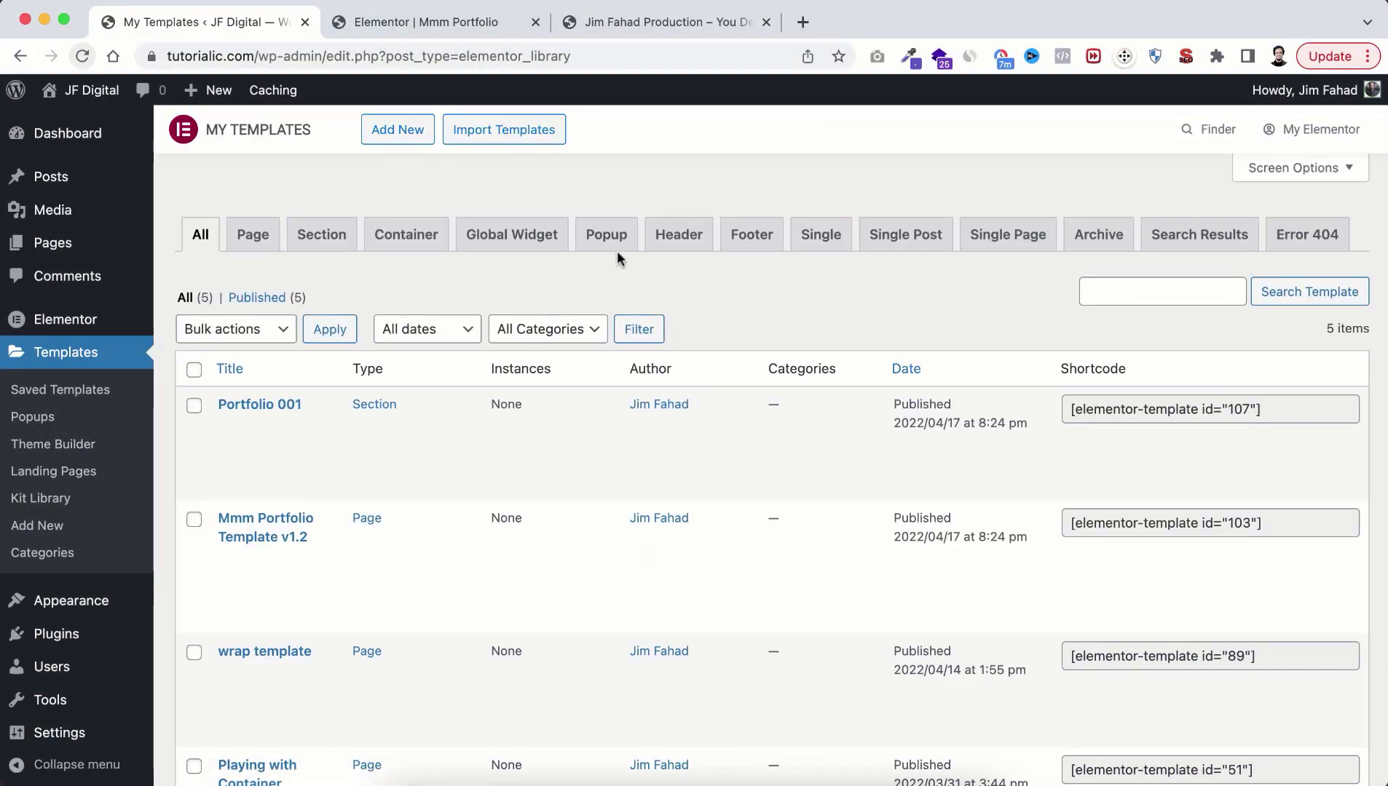
Import Service-001.json as the Service 001 popup template
{"action": "left_click", "coordinate": [520, 138]}
{"action": "left_click", "coordinate": [625, 329]}
{"action": "left_click", "coordinate": [703, 302]}
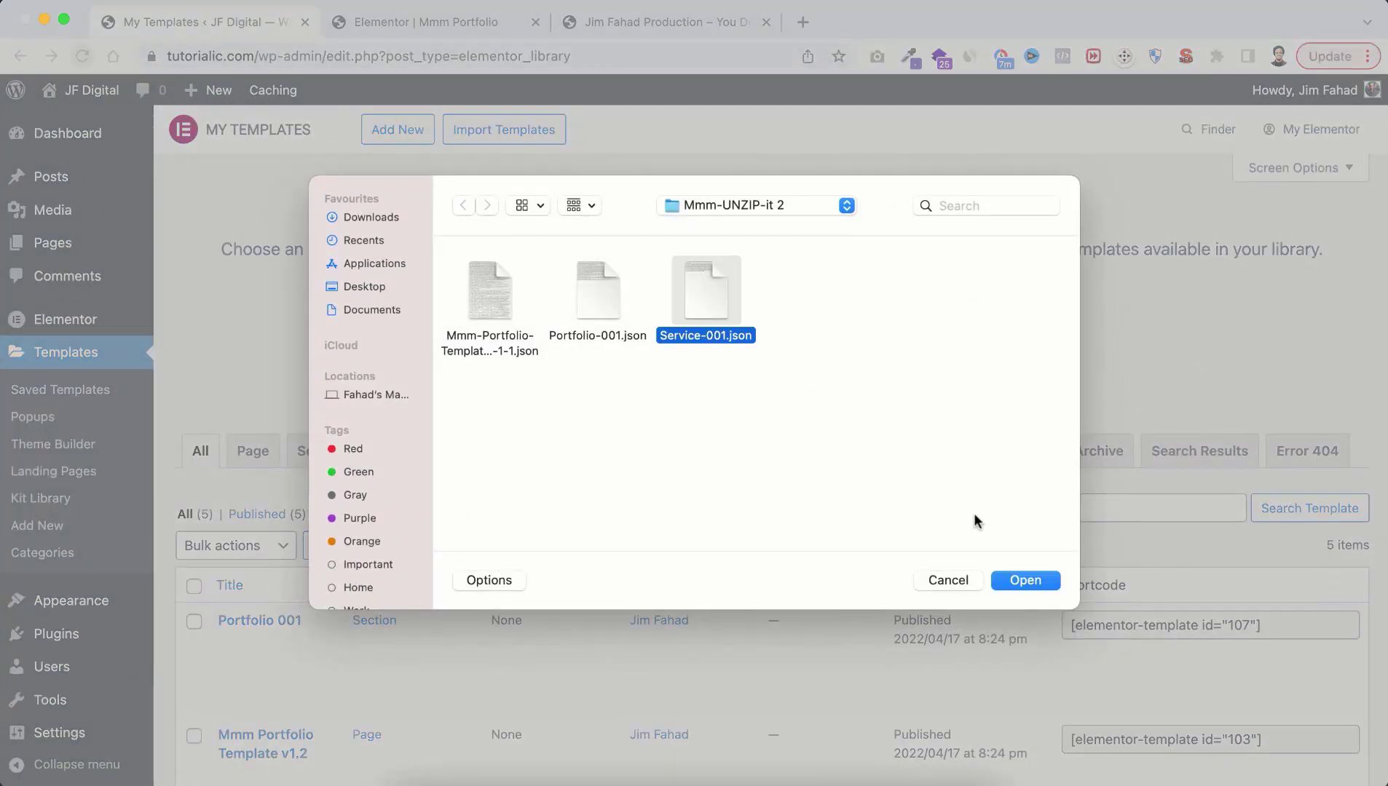
{"action": "left_click", "coordinate": [1024, 579]}
{"action": "left_click", "coordinate": [926, 336]}
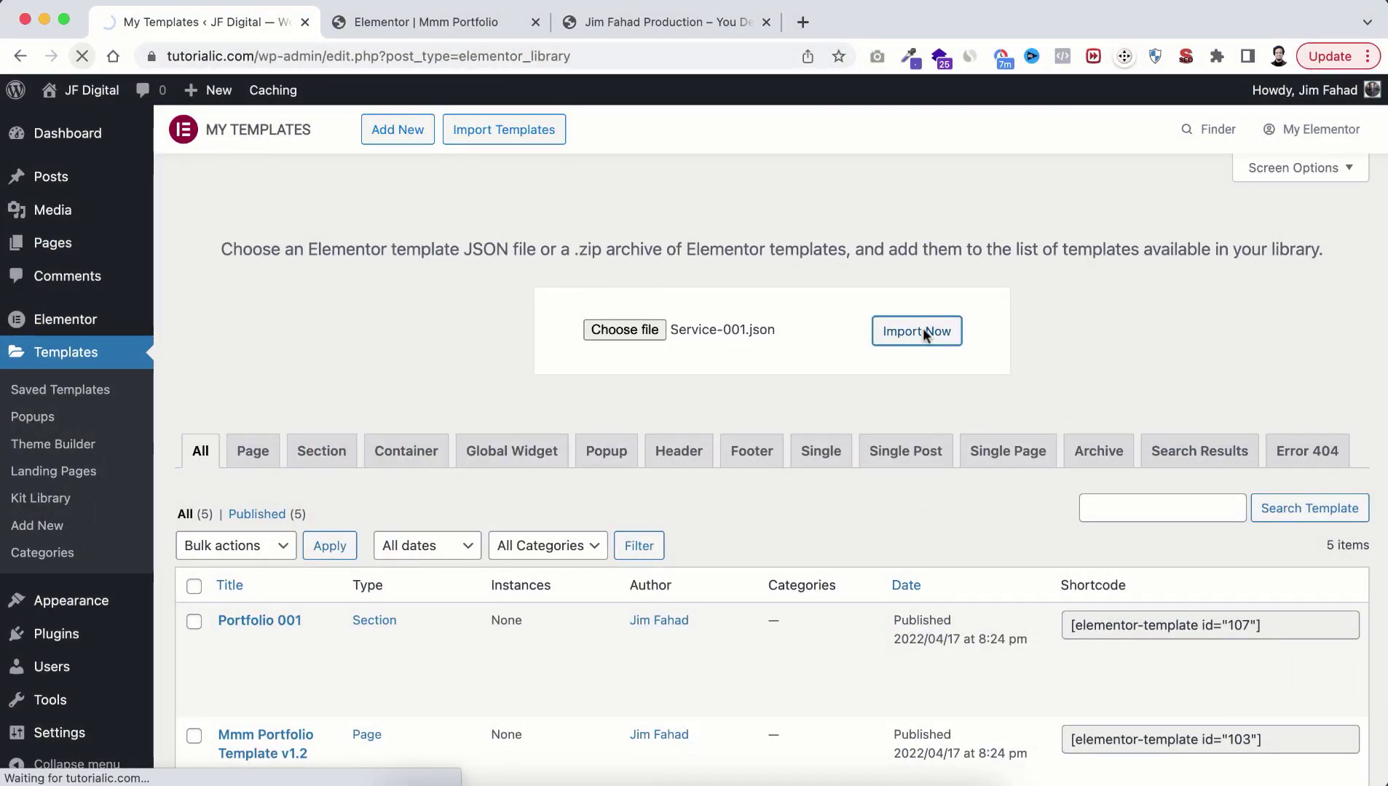
{"action": "scroll", "coordinate": [181, 445], "scroll_direction": "down", "scroll_amount": 3}
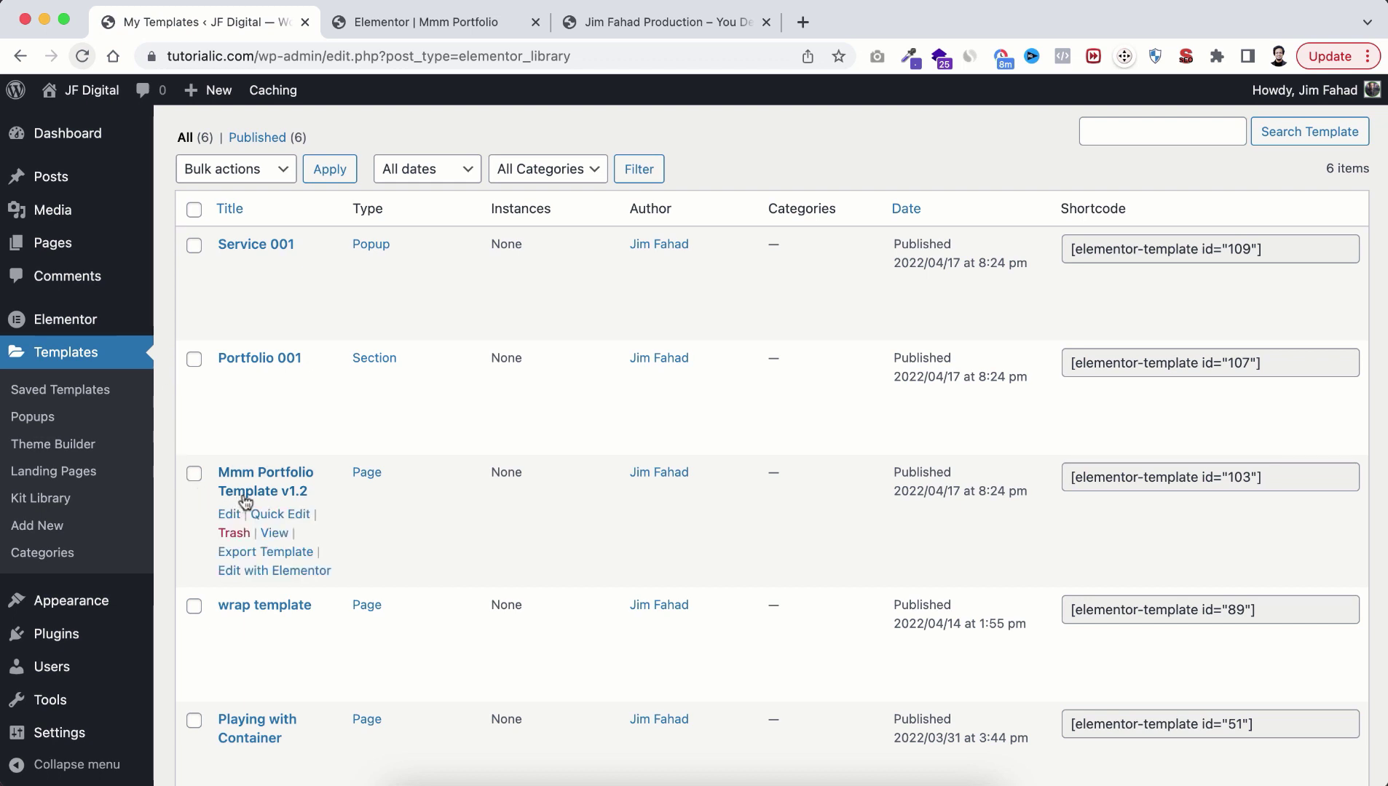
Insert Mmm Portfolio Template v1.2 from My Templates into the page, applying its page settings
{"action": "left_click", "coordinate": [415, 23]}
{"action": "scroll", "coordinate": [987, 617], "scroll_direction": "down", "scroll_amount": 3}
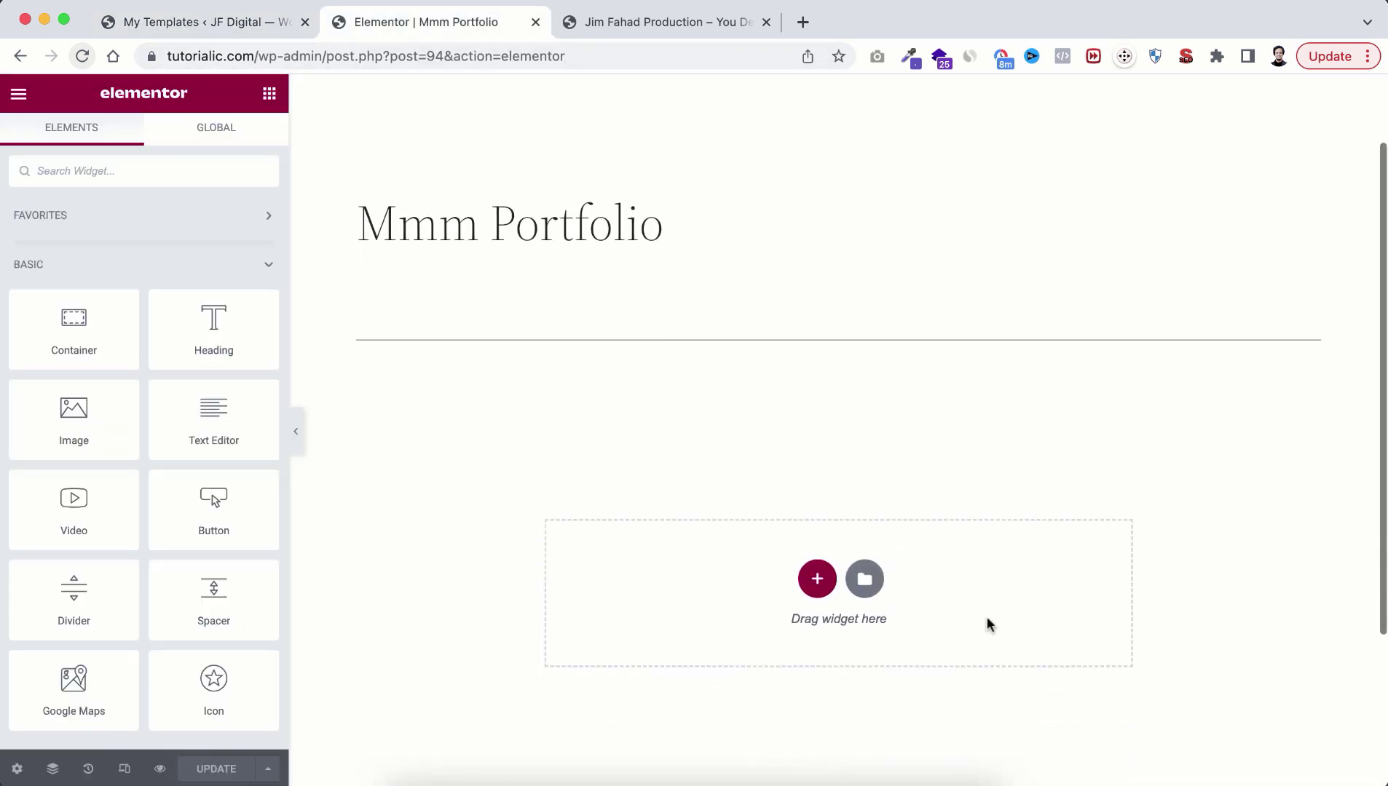
{"action": "left_click", "coordinate": [863, 579]}
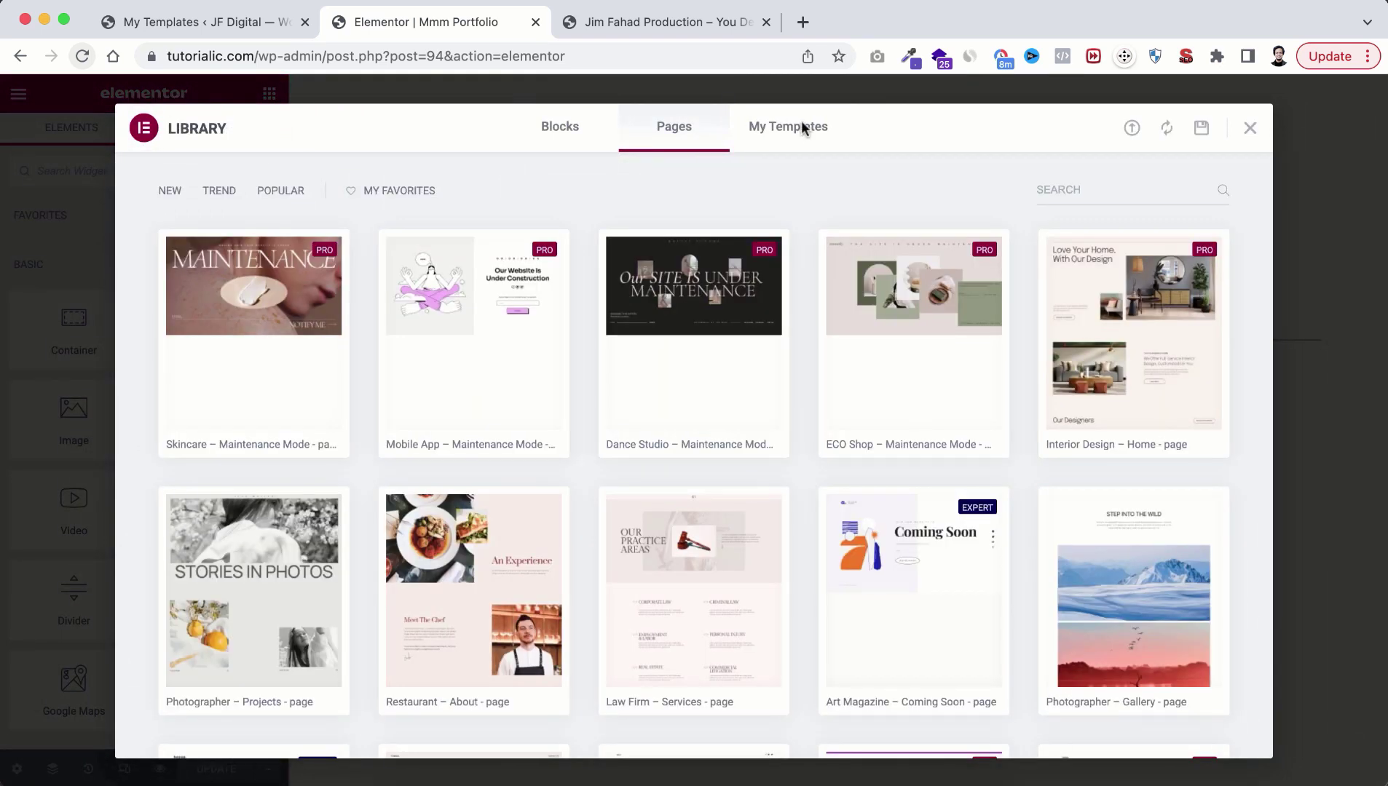
{"action": "left_click", "coordinate": [801, 127]}
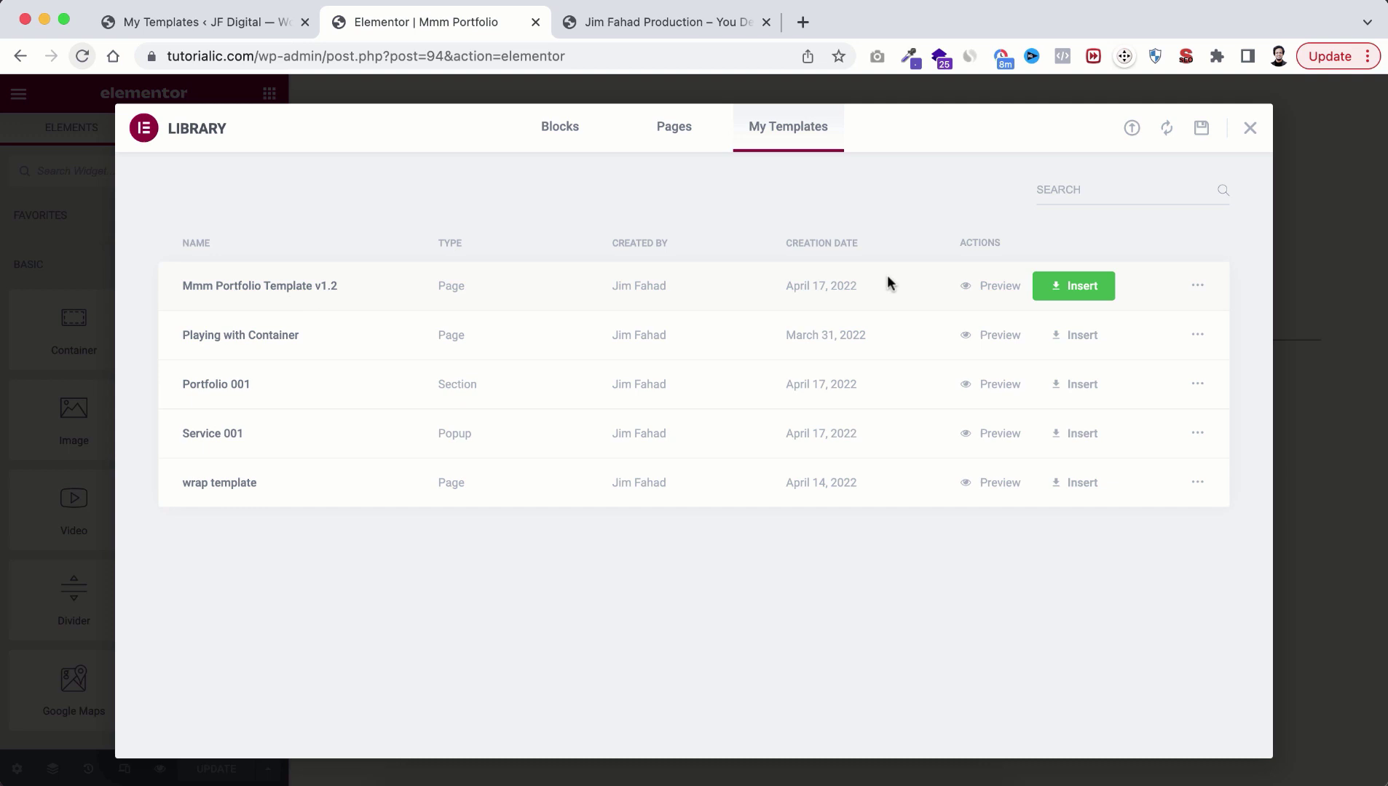
{"action": "left_click", "coordinate": [1075, 287]}
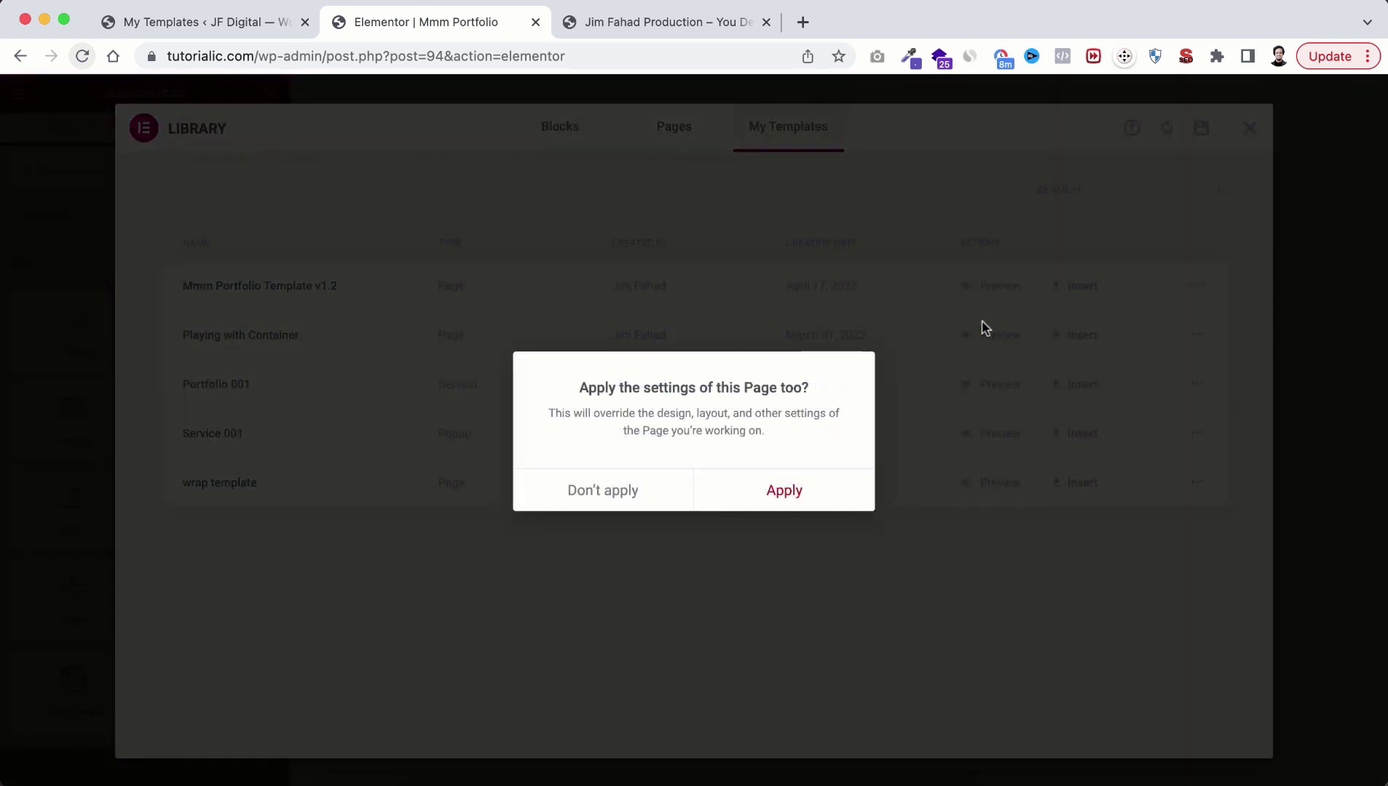
{"action": "left_click", "coordinate": [779, 490]}
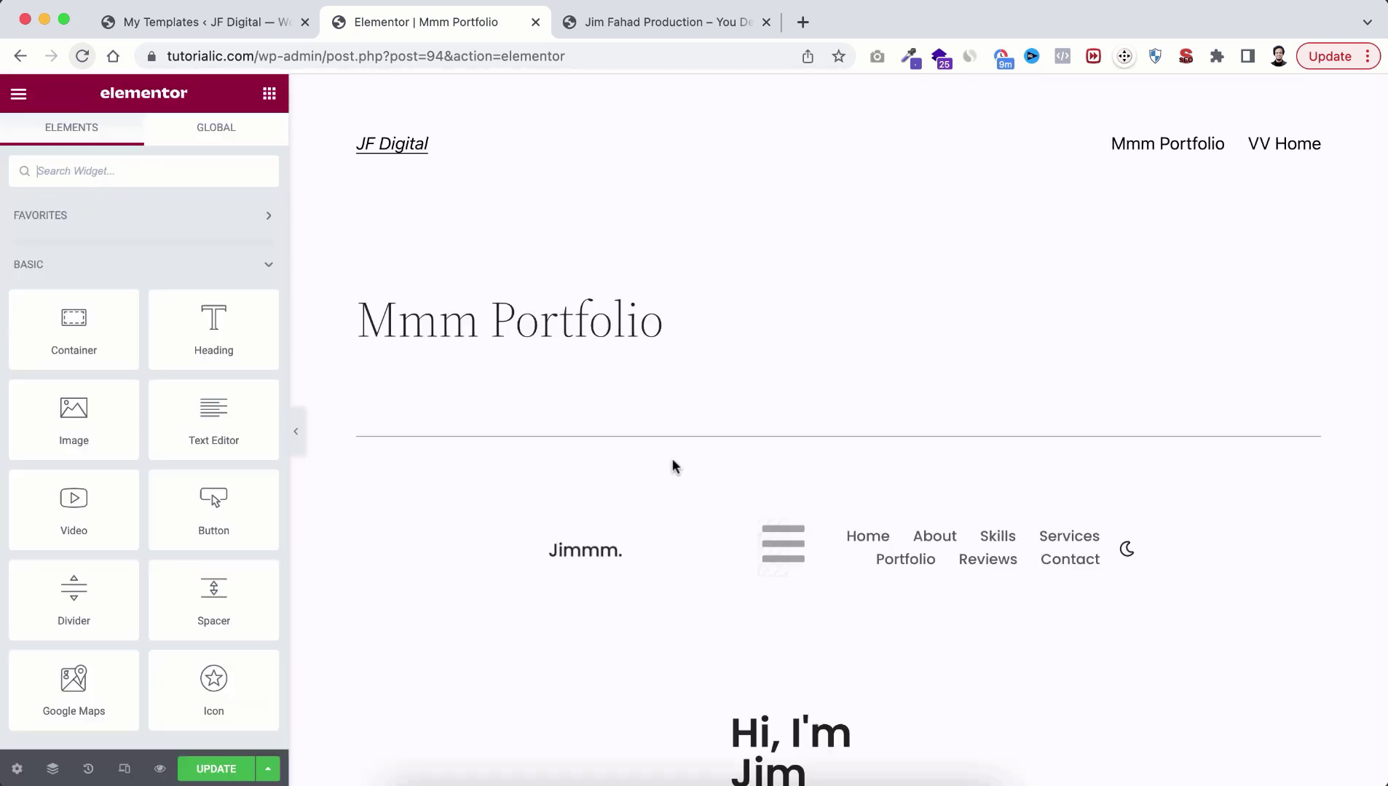
Set the Mmm Portfolio page layout to Elementor Canvas
{"action": "left_click", "coordinate": [16, 768]}
{"action": "left_click", "coordinate": [172, 653]}
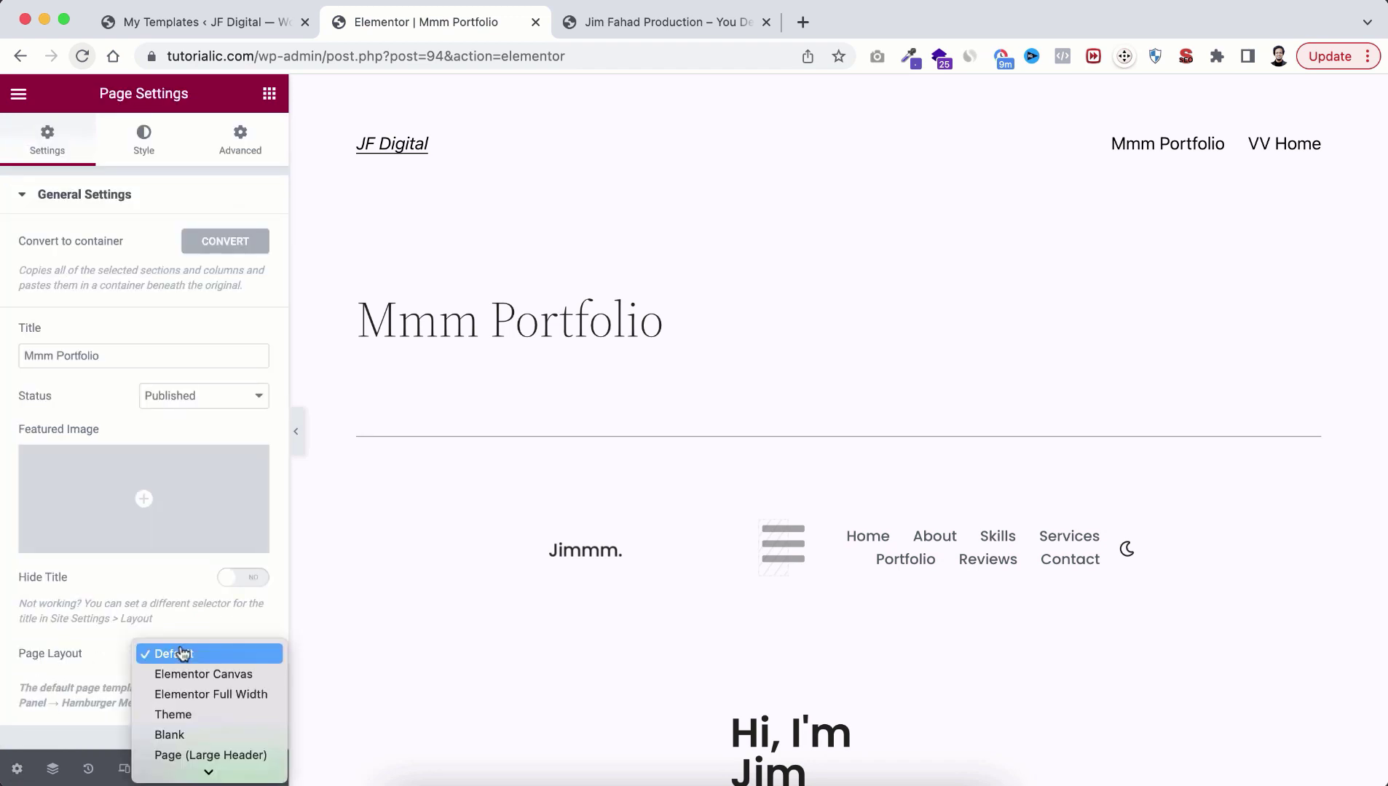
{"action": "left_click", "coordinate": [188, 675]}
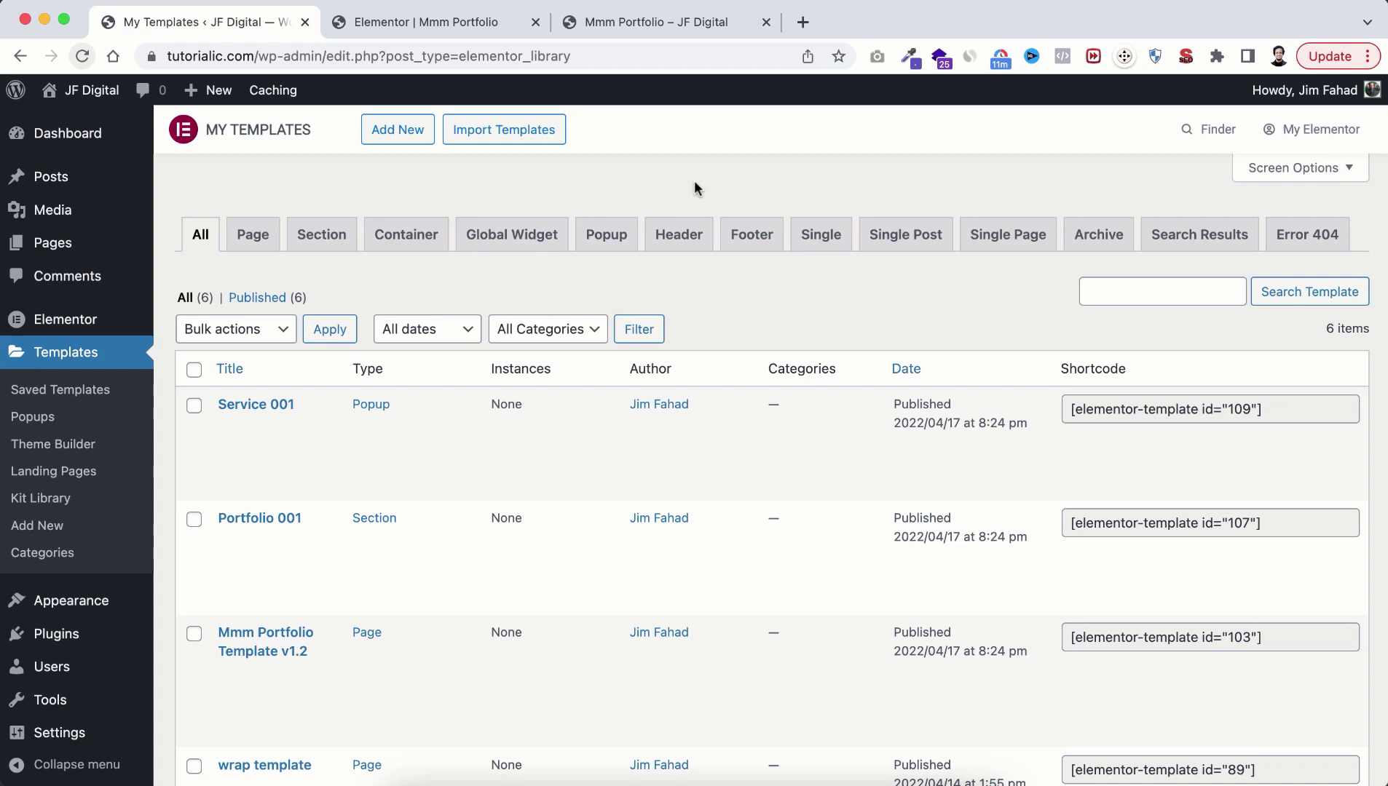
Create a new popup template named 'Graphic Design Popup'
{"action": "left_click", "coordinate": [399, 130]}
{"action": "left_click", "coordinate": [833, 436]}
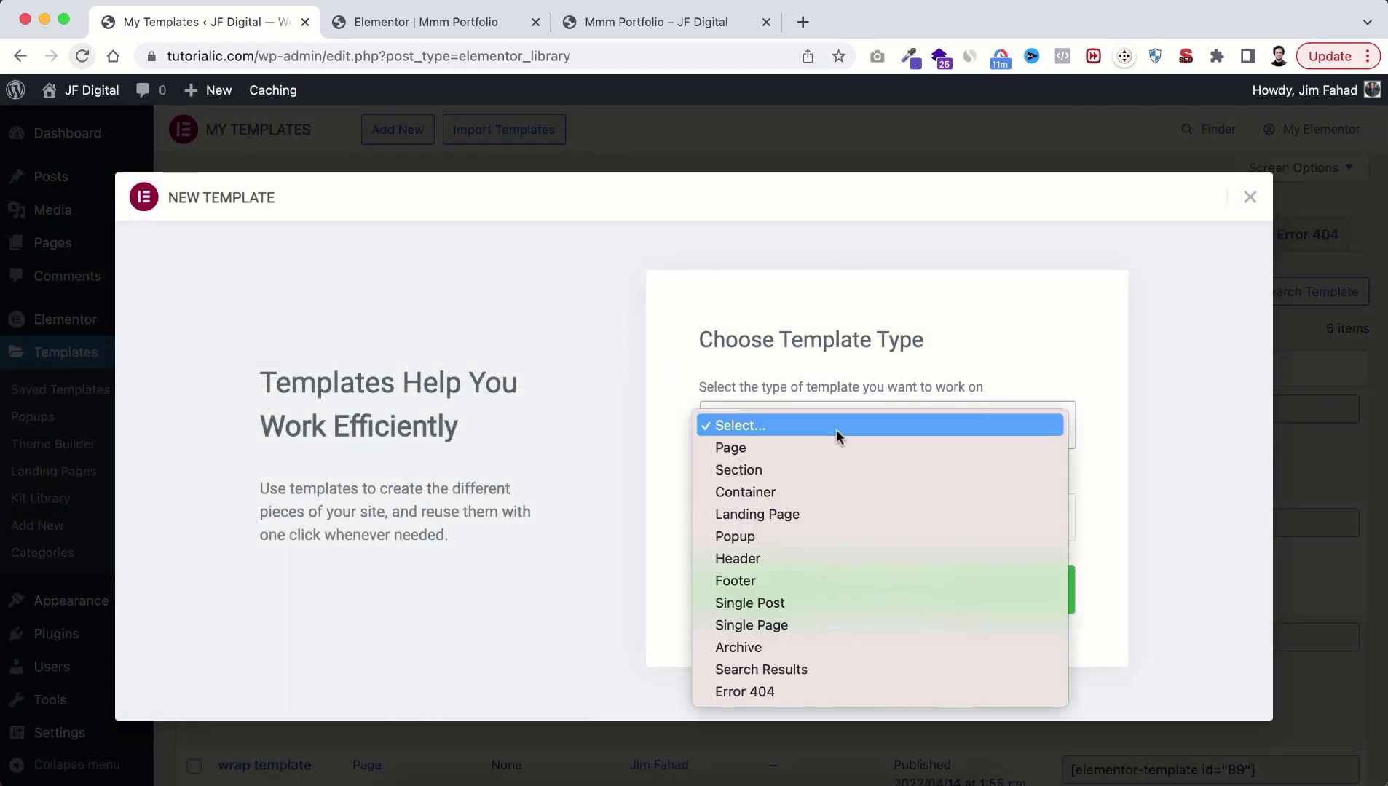
{"action": "left_click", "coordinate": [792, 538]}
{"action": "left_click", "coordinate": [789, 517]}
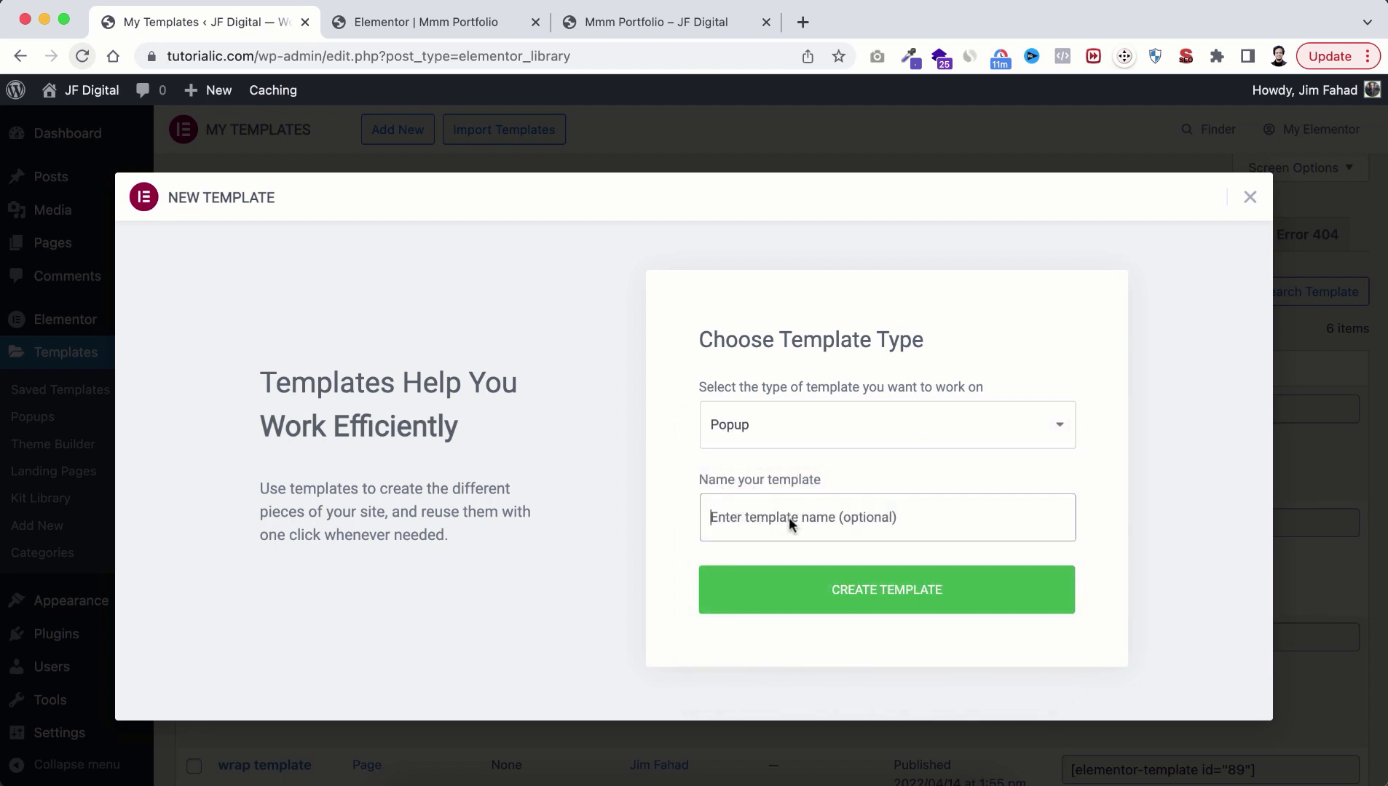
{"action": "type", "text": "Graphic Design Popup"}
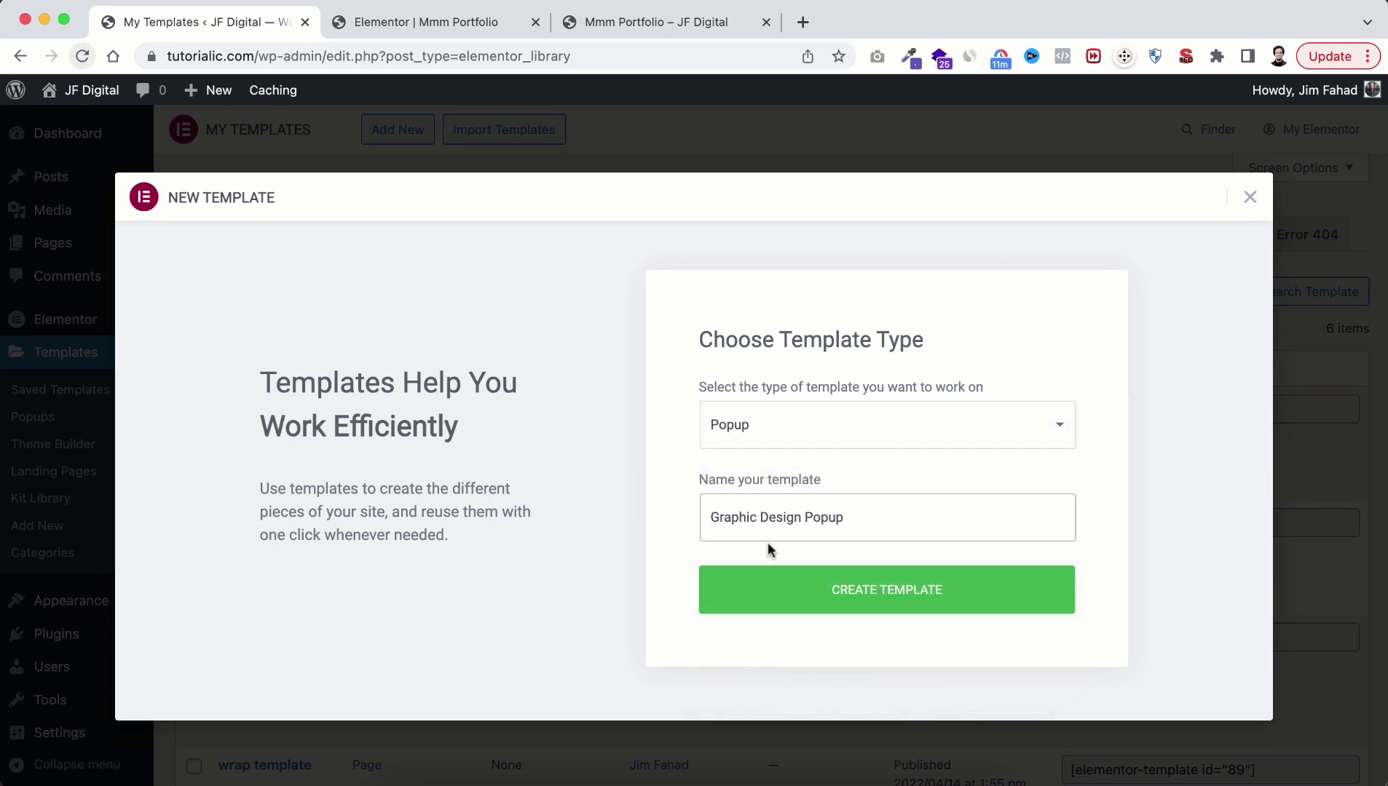
{"action": "left_click", "coordinate": [823, 593]}
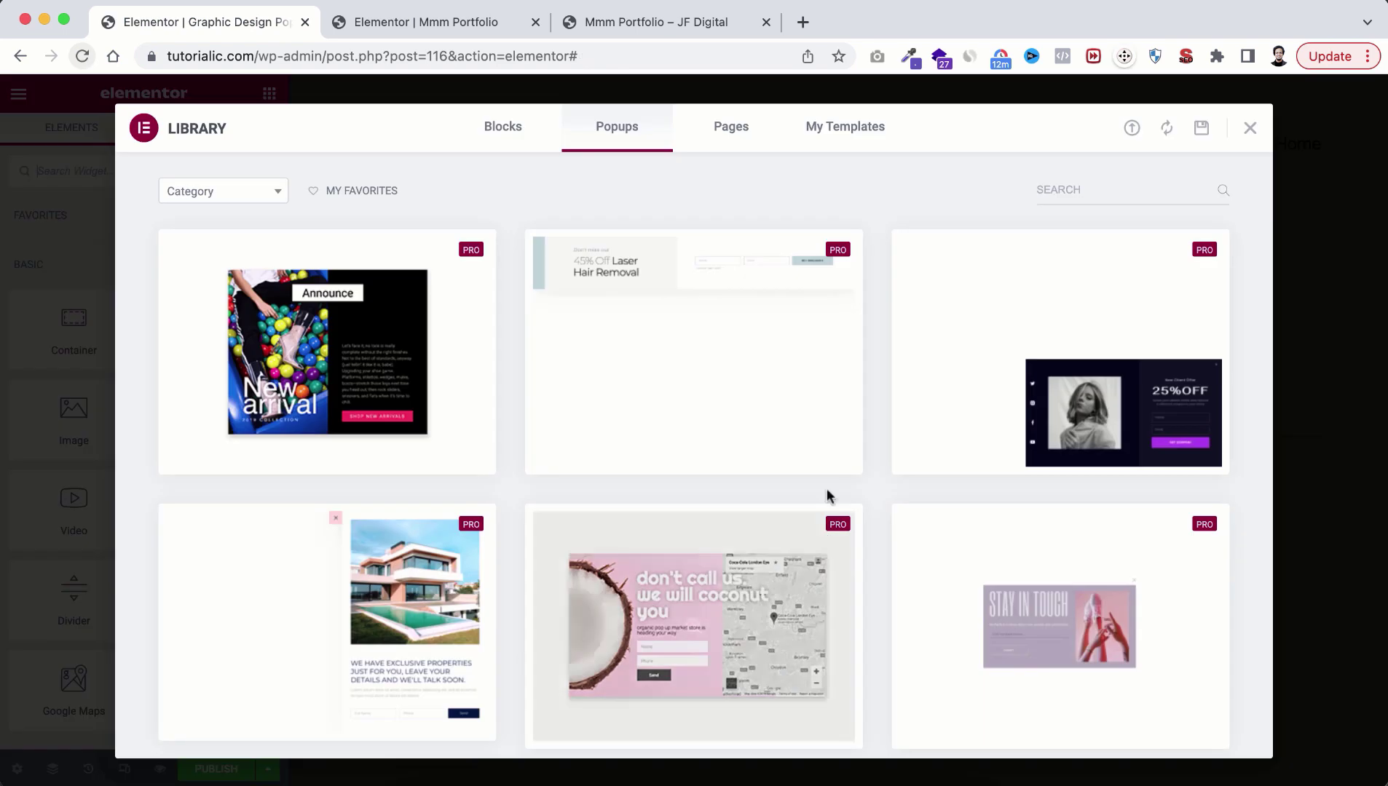
Insert Service 001, retitle the heading 'Graphic Design Service', and publish without conditions
{"action": "left_click", "coordinate": [845, 132]}
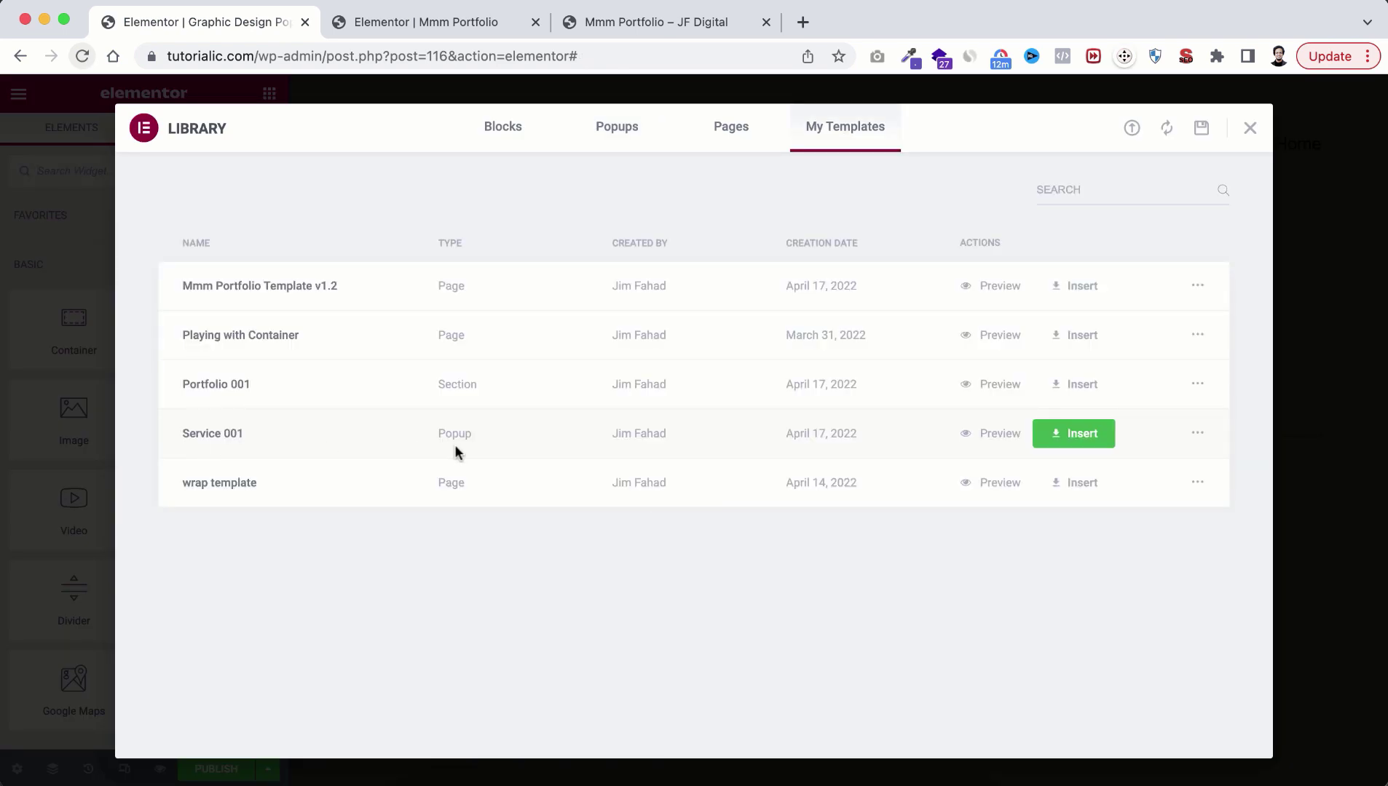
{"action": "left_click", "coordinate": [1050, 435]}
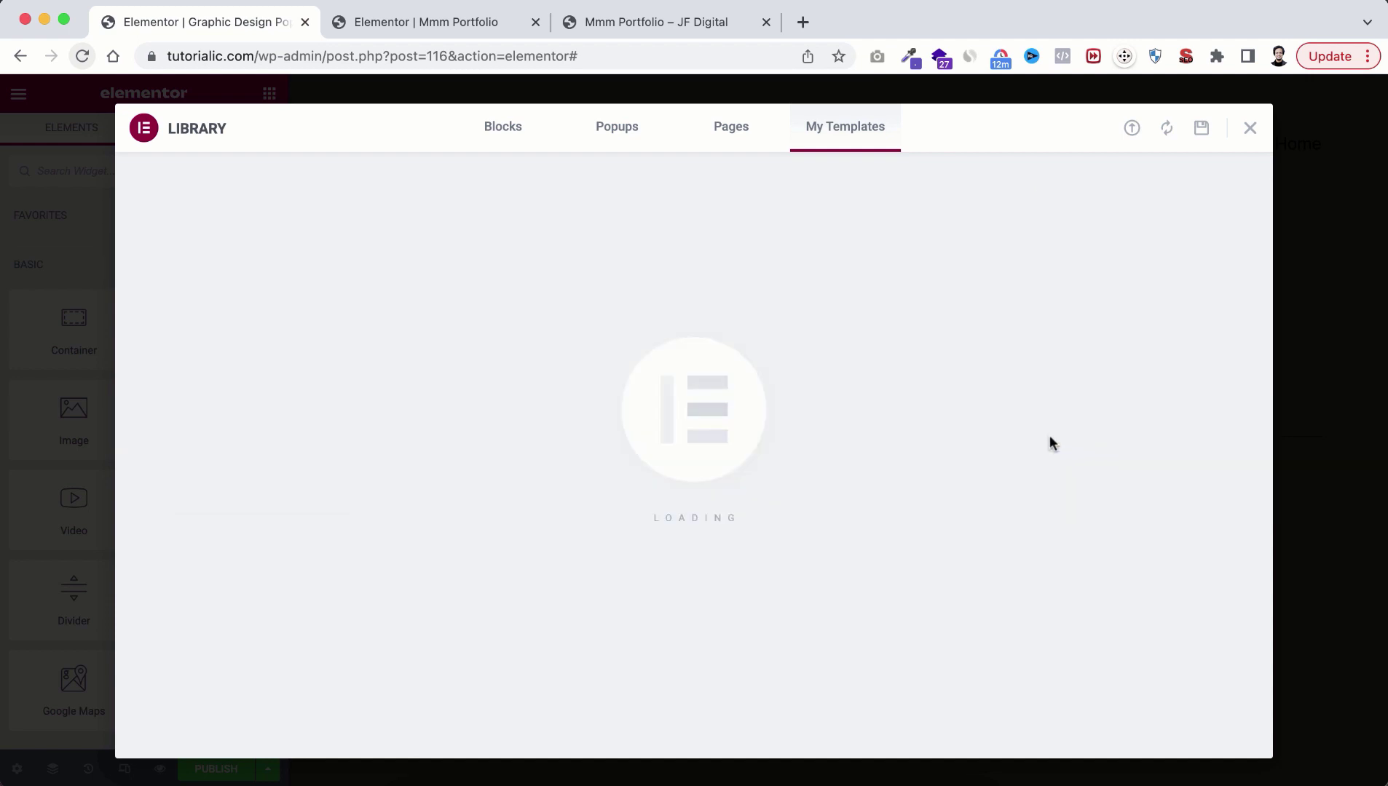
{"action": "left_click", "coordinate": [804, 361]}
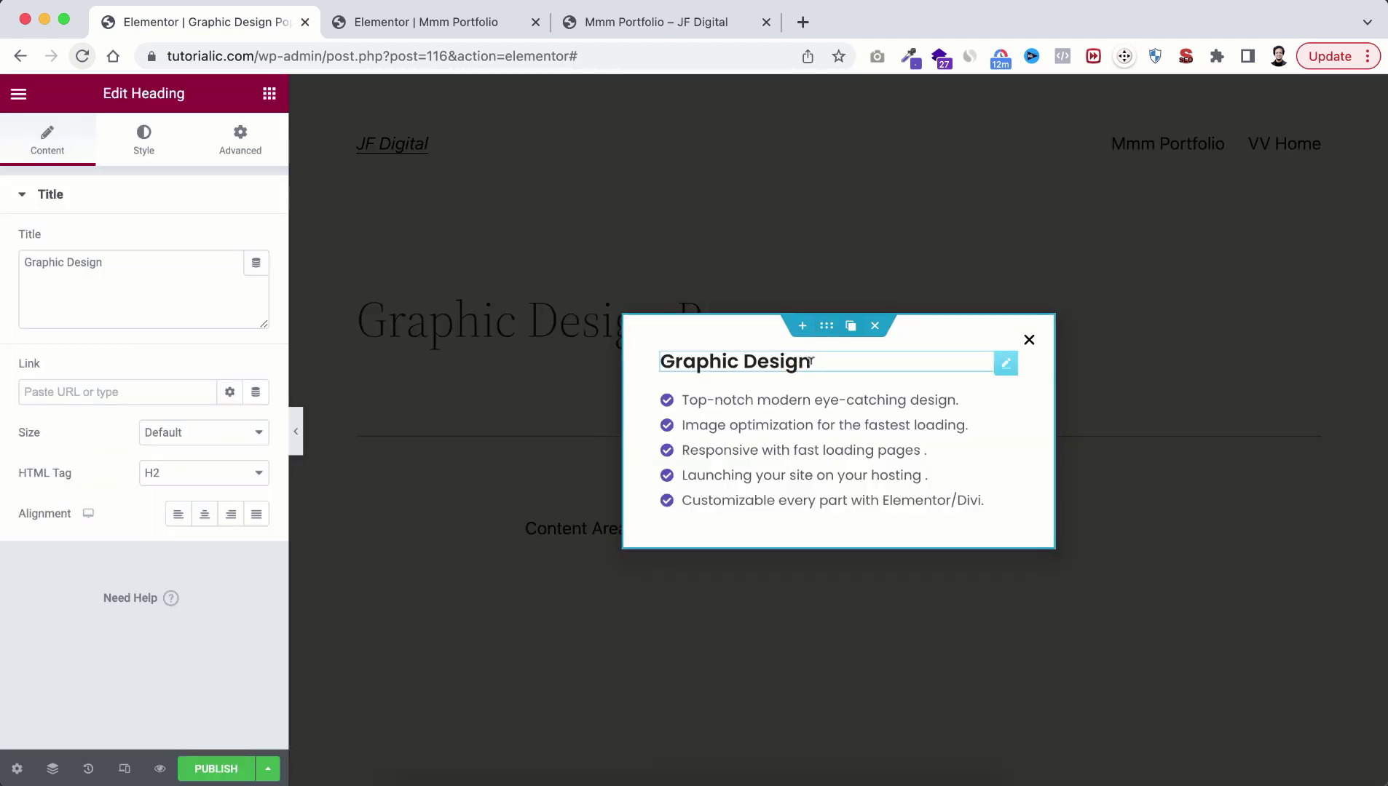
{"action": "type", "text": "Service"}
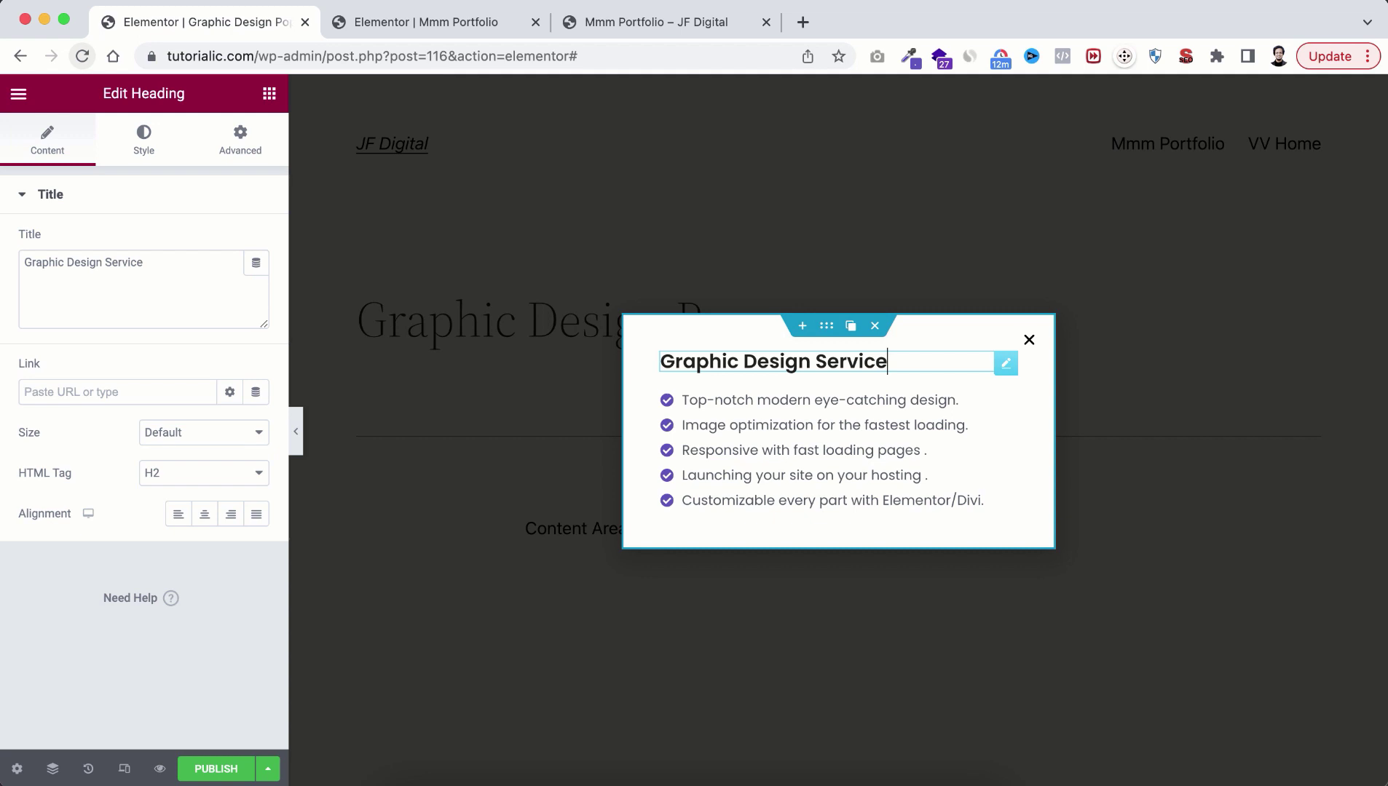
{"action": "left_click", "coordinate": [204, 770]}
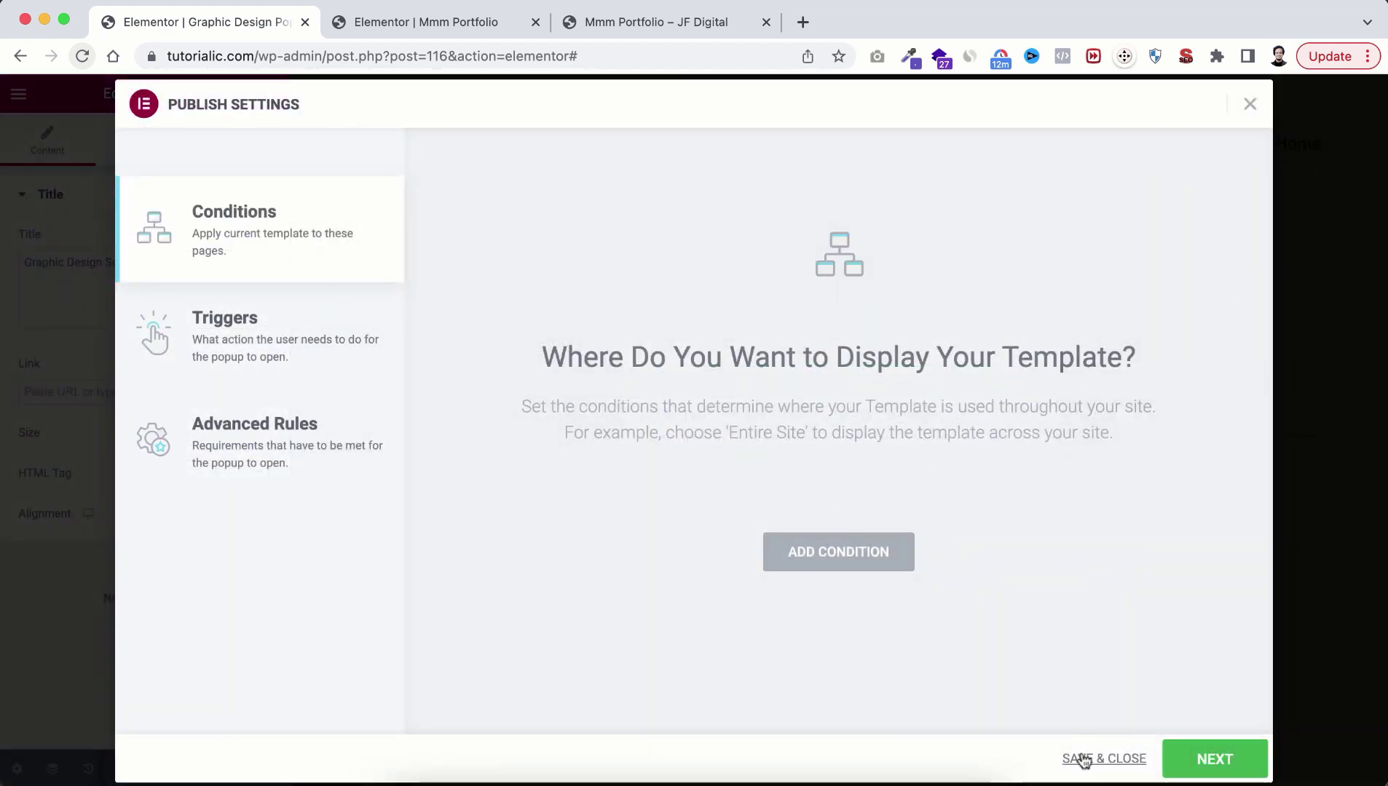
{"action": "left_click", "coordinate": [1083, 760]}
Link the Graphic Design card's View More button to Graphic Design Popup and update the page
{"action": "left_click", "coordinate": [431, 26]}
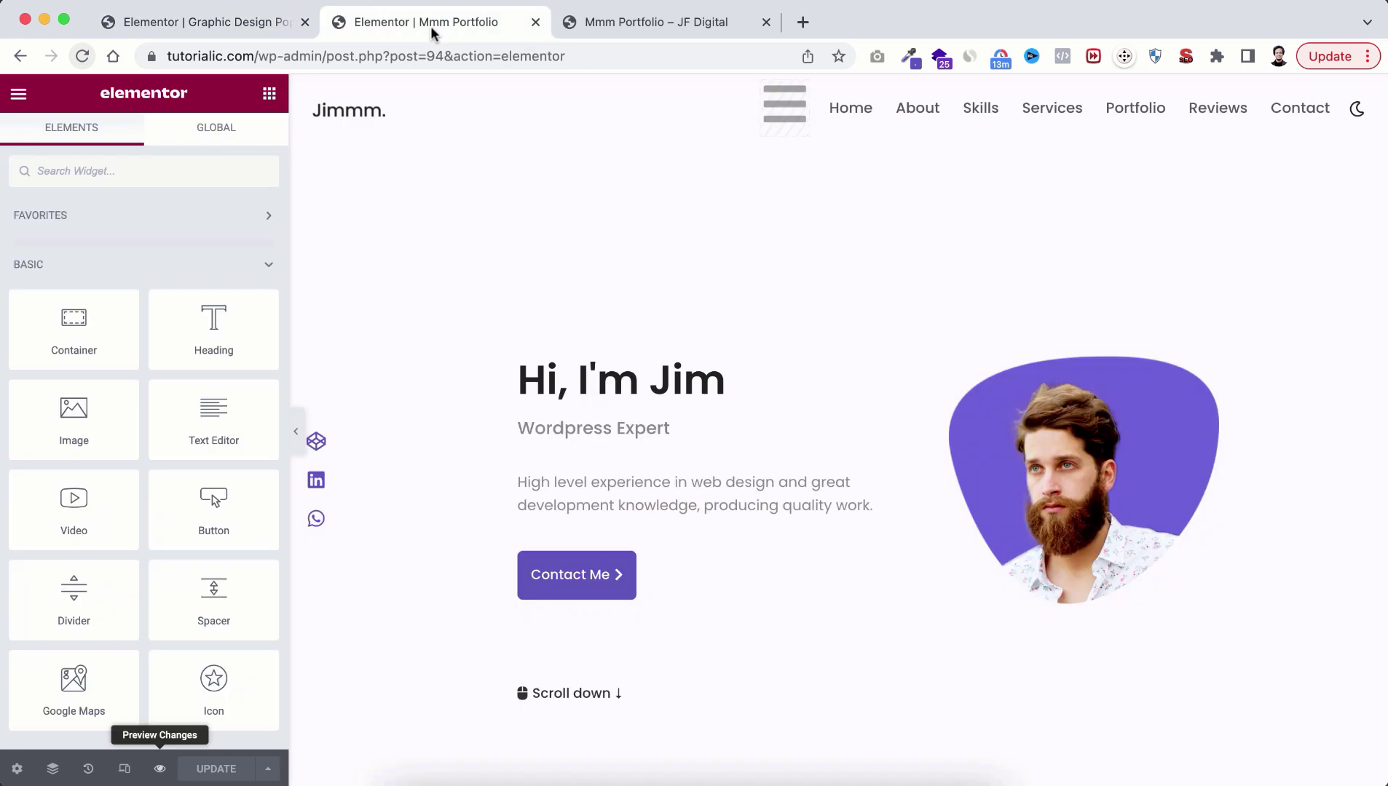
{"action": "scroll", "coordinate": [610, 480], "scroll_direction": "down", "scroll_amount": 15}
{"action": "left_click", "coordinate": [618, 482]}
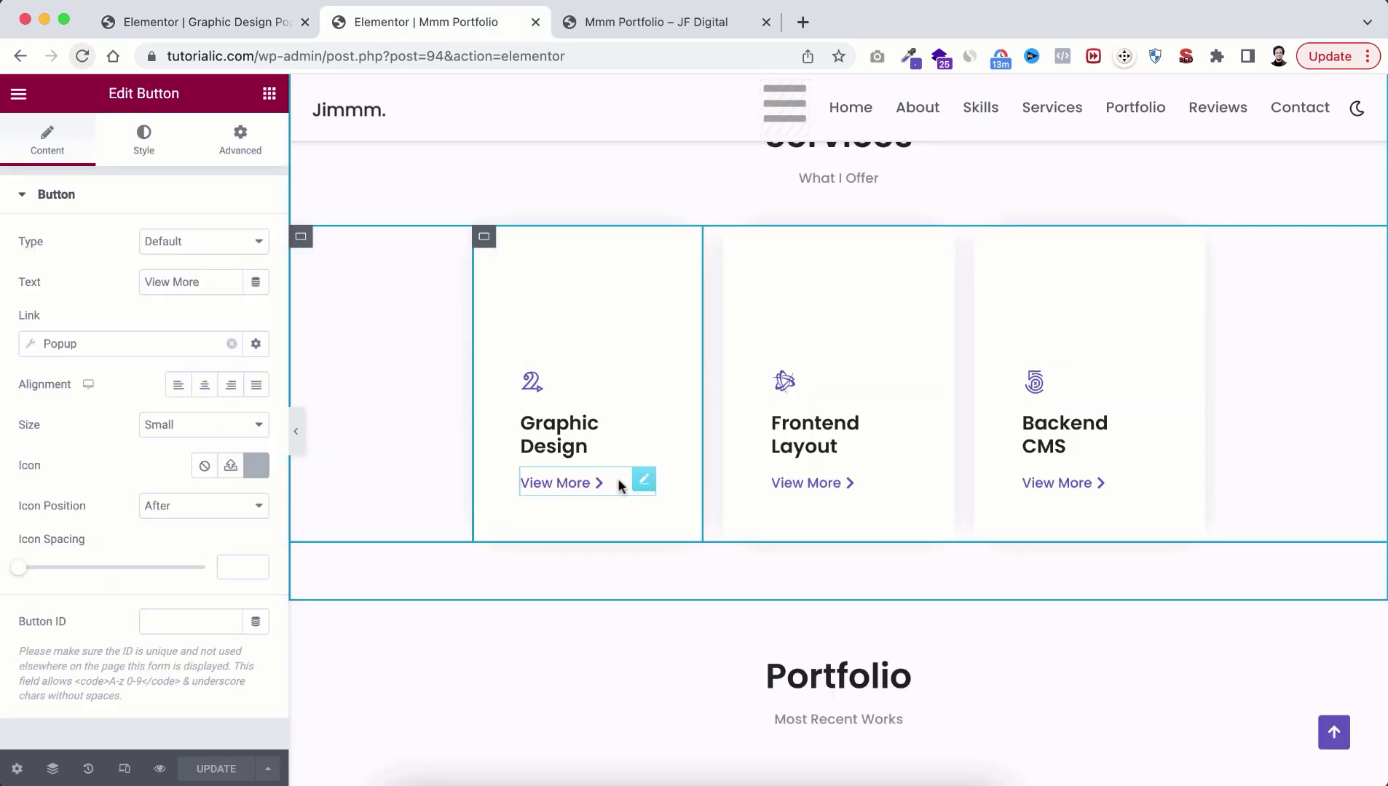
{"action": "left_click", "coordinate": [31, 344]}
{"action": "left_click", "coordinate": [71, 487]}
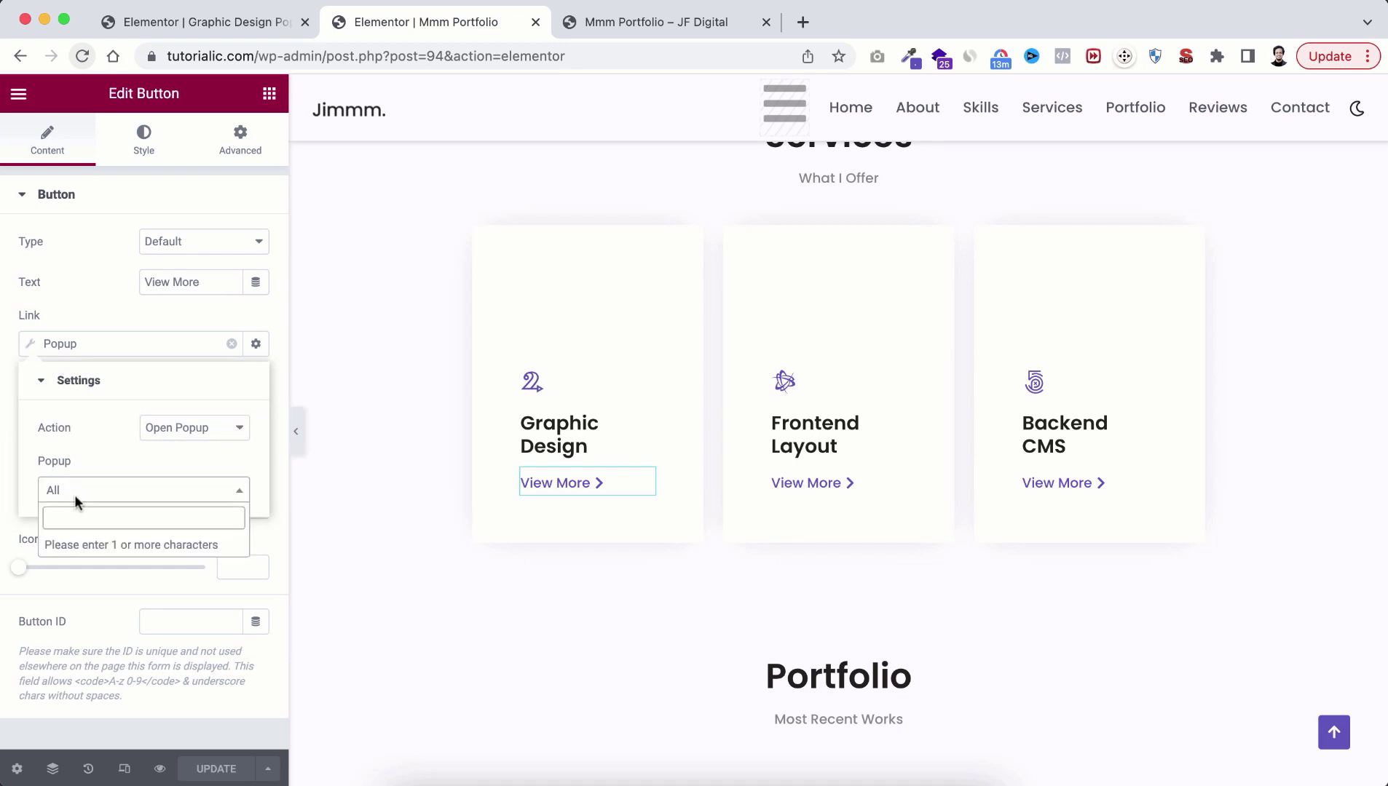
{"action": "type", "text": "gra"}
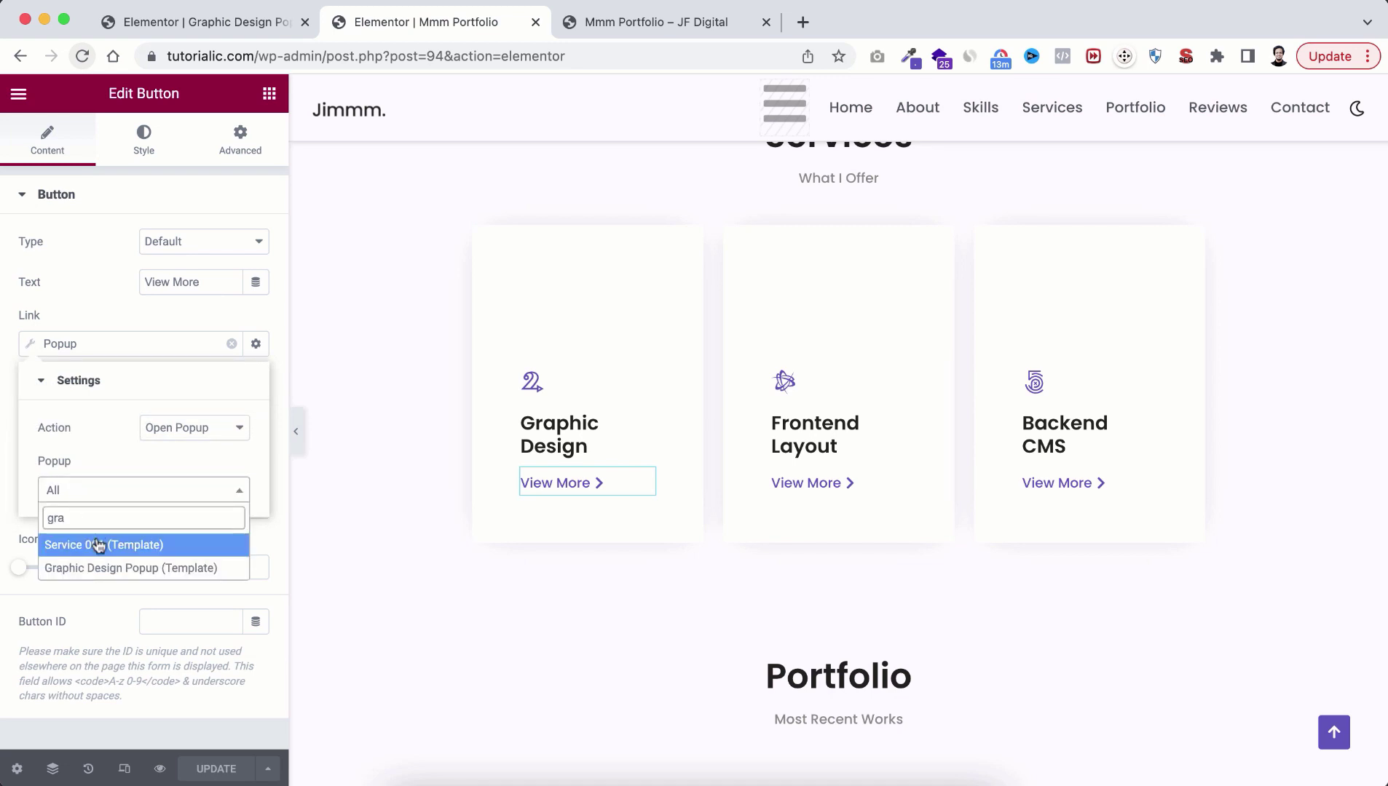
{"action": "left_click", "coordinate": [134, 569]}
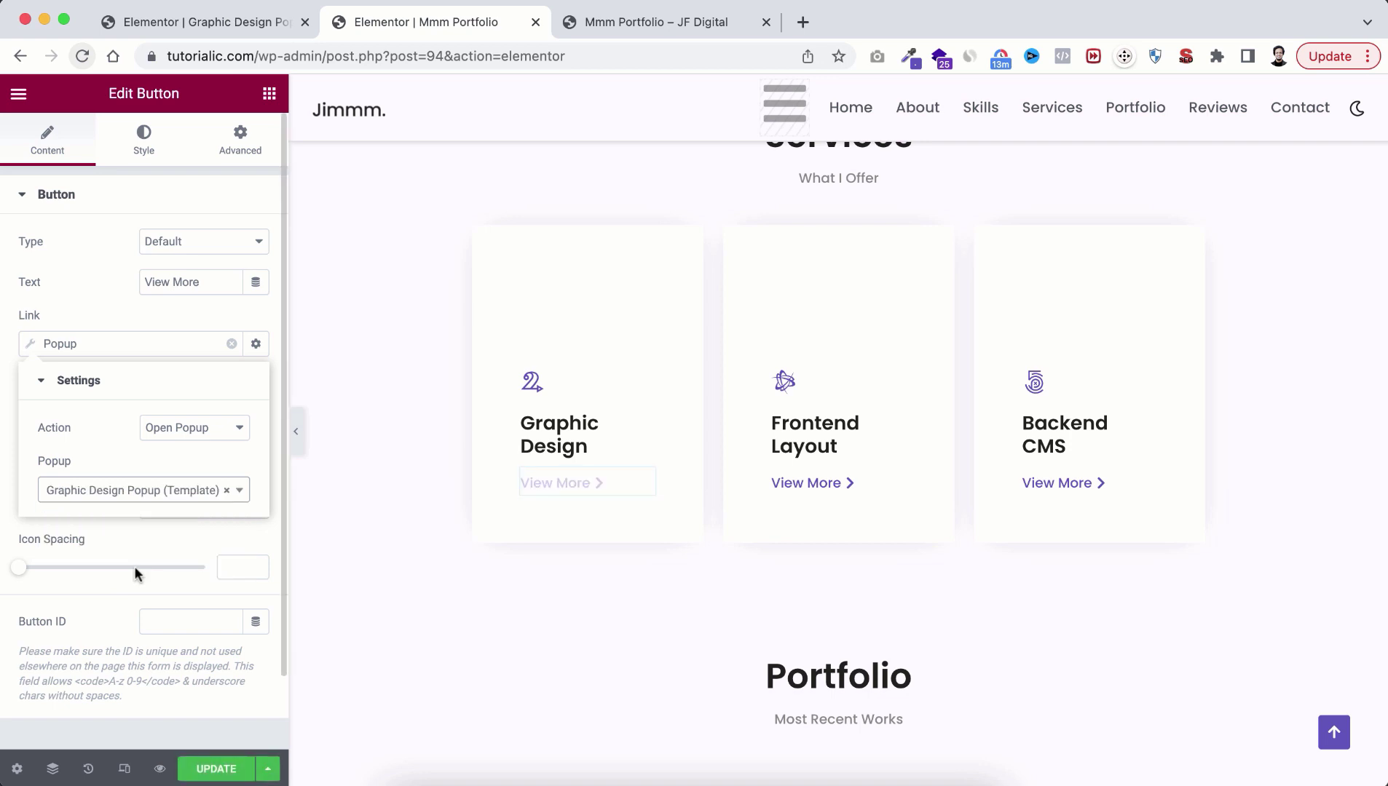
{"action": "left_click", "coordinate": [206, 769]}
Test the View More button in the page preview and close the popup
{"action": "left_click", "coordinate": [655, 21]}
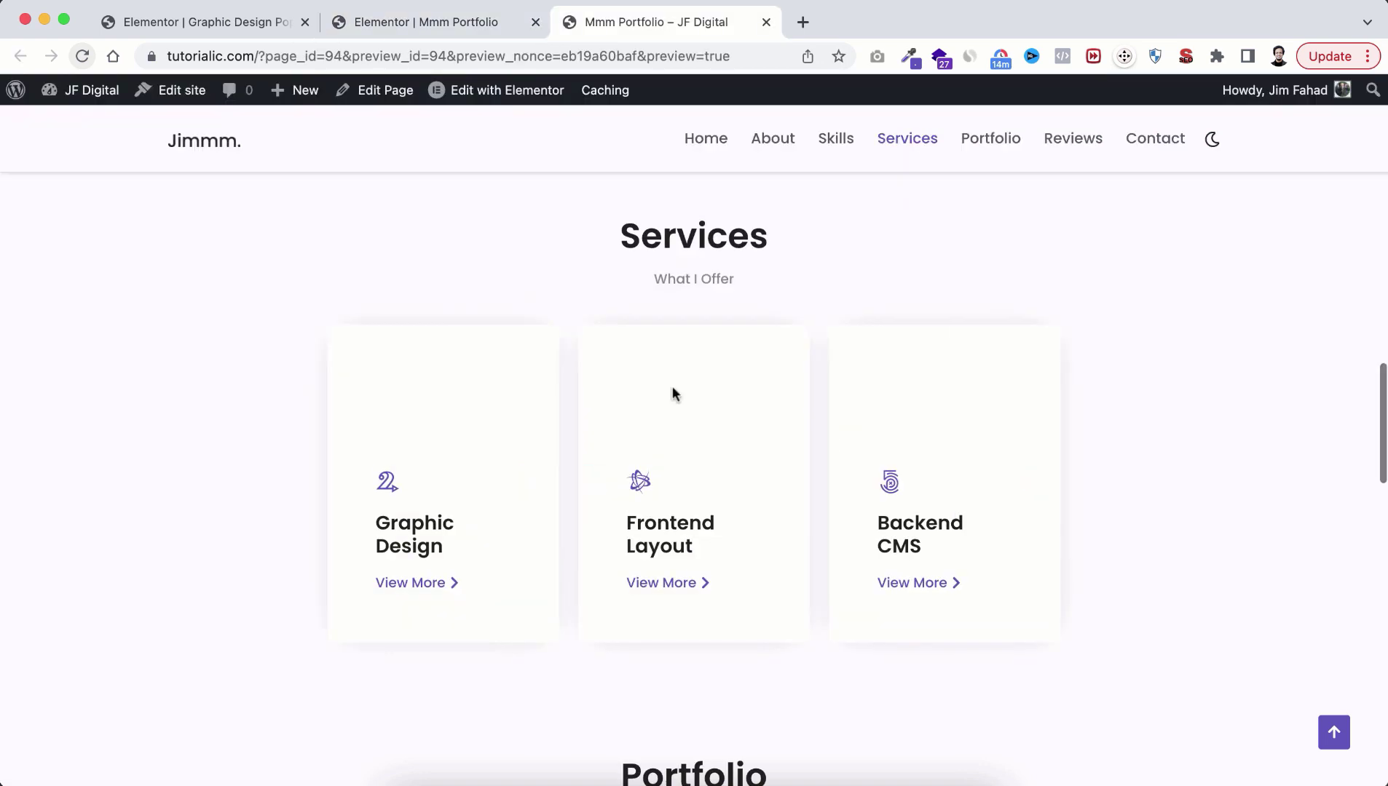
{"action": "left_click", "coordinate": [436, 580]}
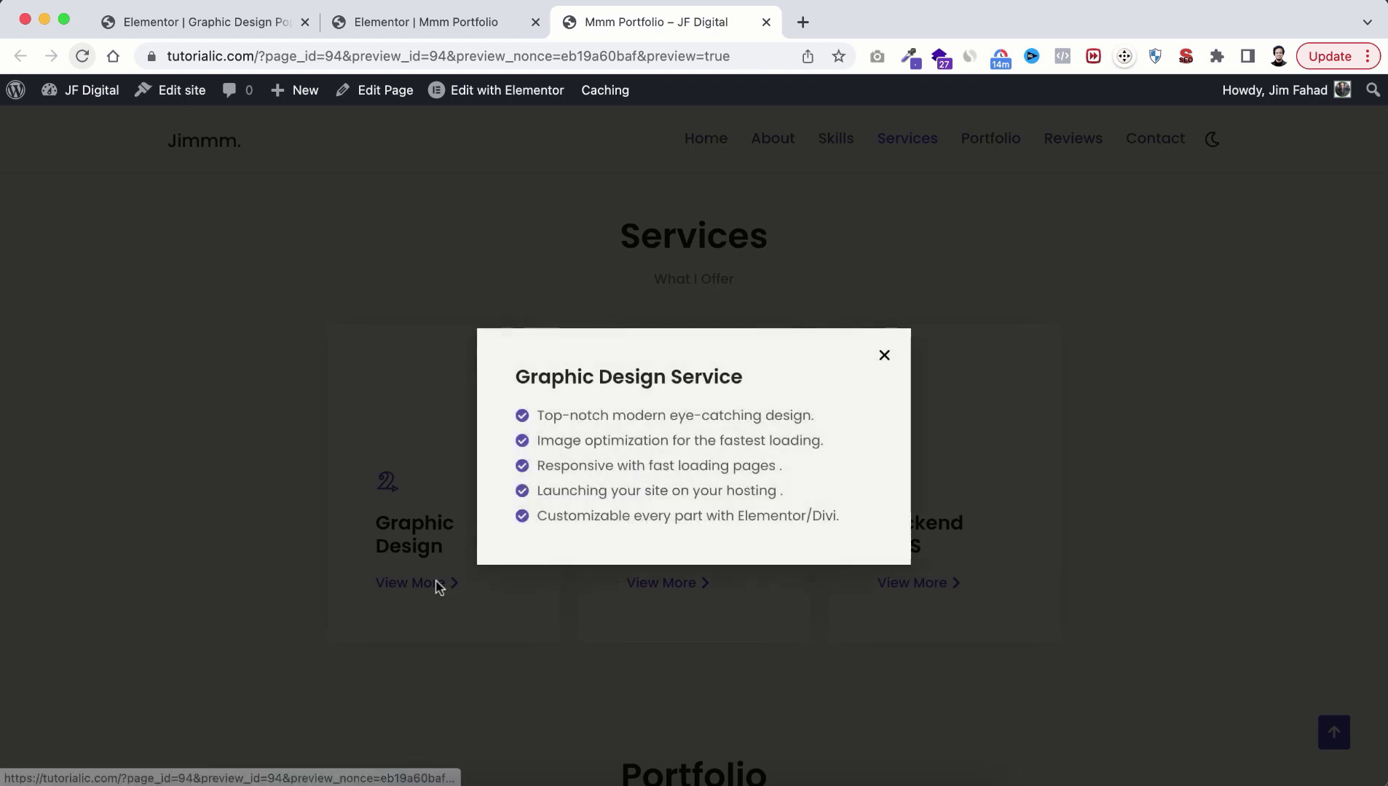
{"action": "left_click", "coordinate": [885, 355]}
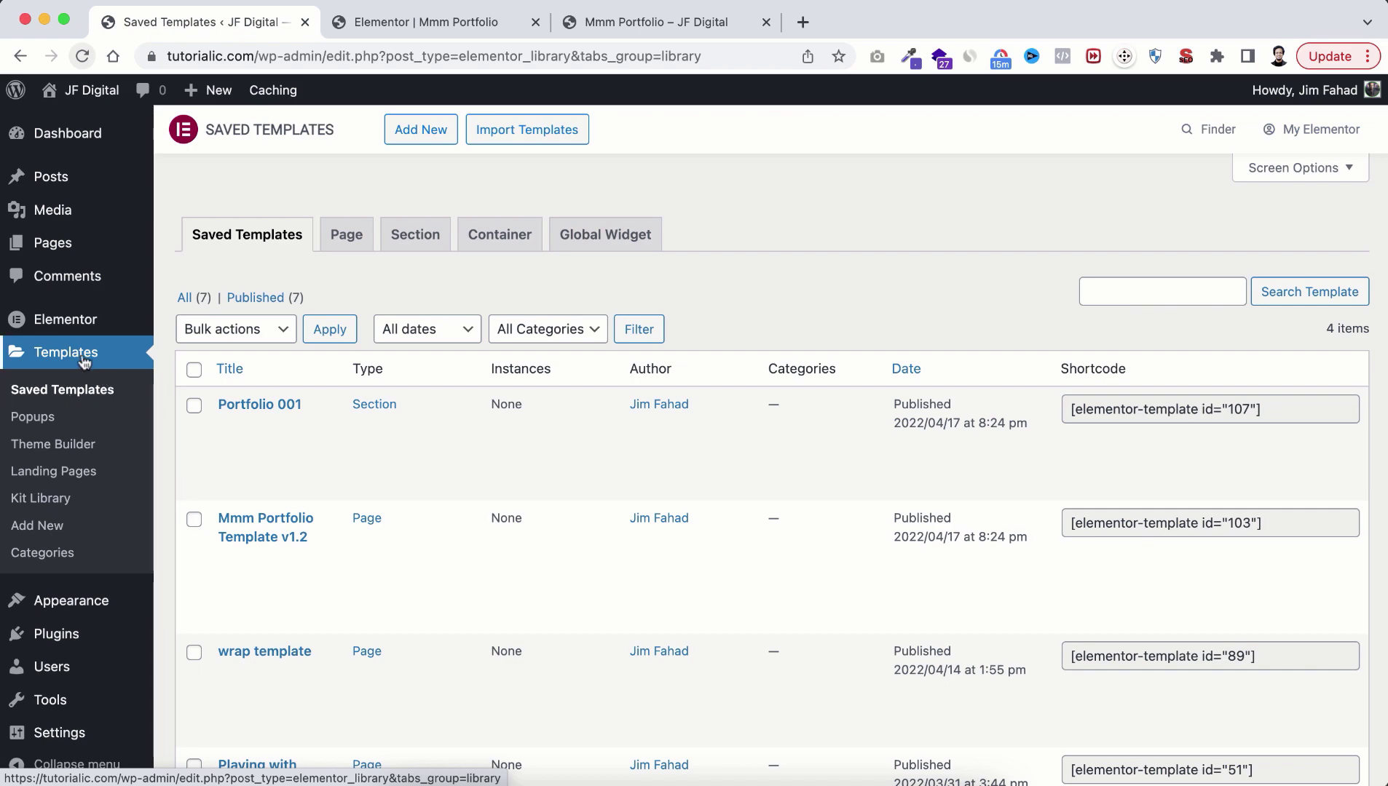
Create a new Section template named Ecommerce Portfolio
{"action": "left_click", "coordinate": [415, 135]}
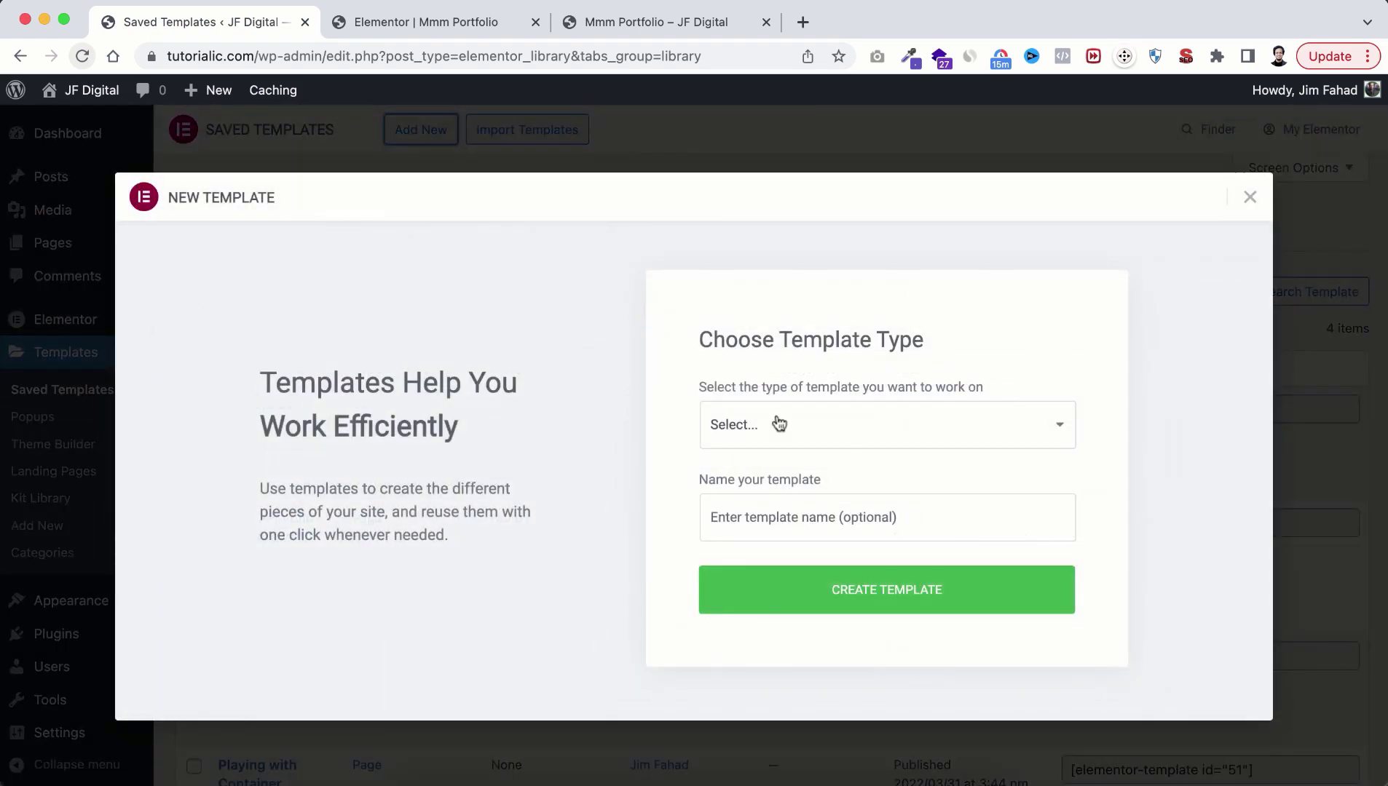
{"action": "left_click", "coordinate": [776, 422]}
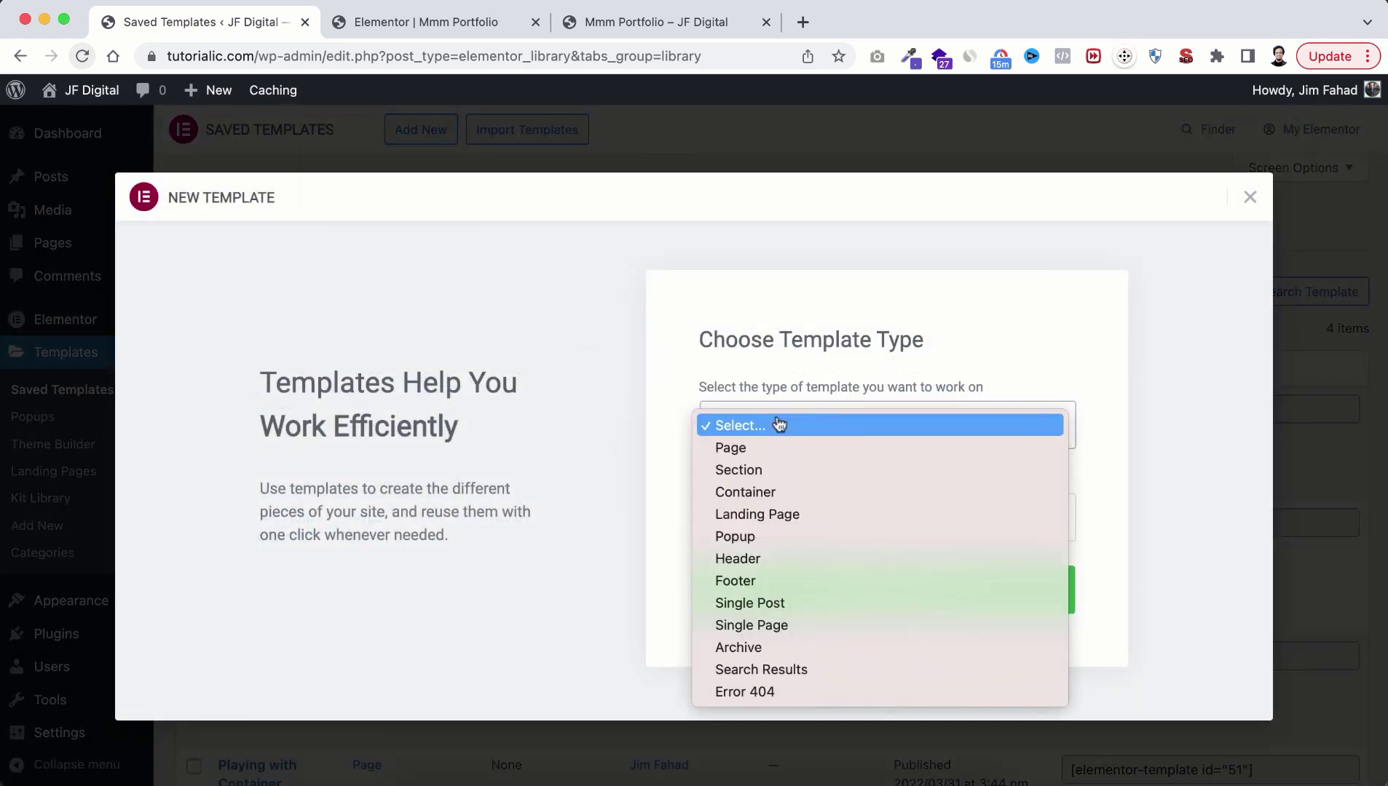
{"action": "left_click", "coordinate": [769, 472]}
{"action": "left_click", "coordinate": [773, 512]}
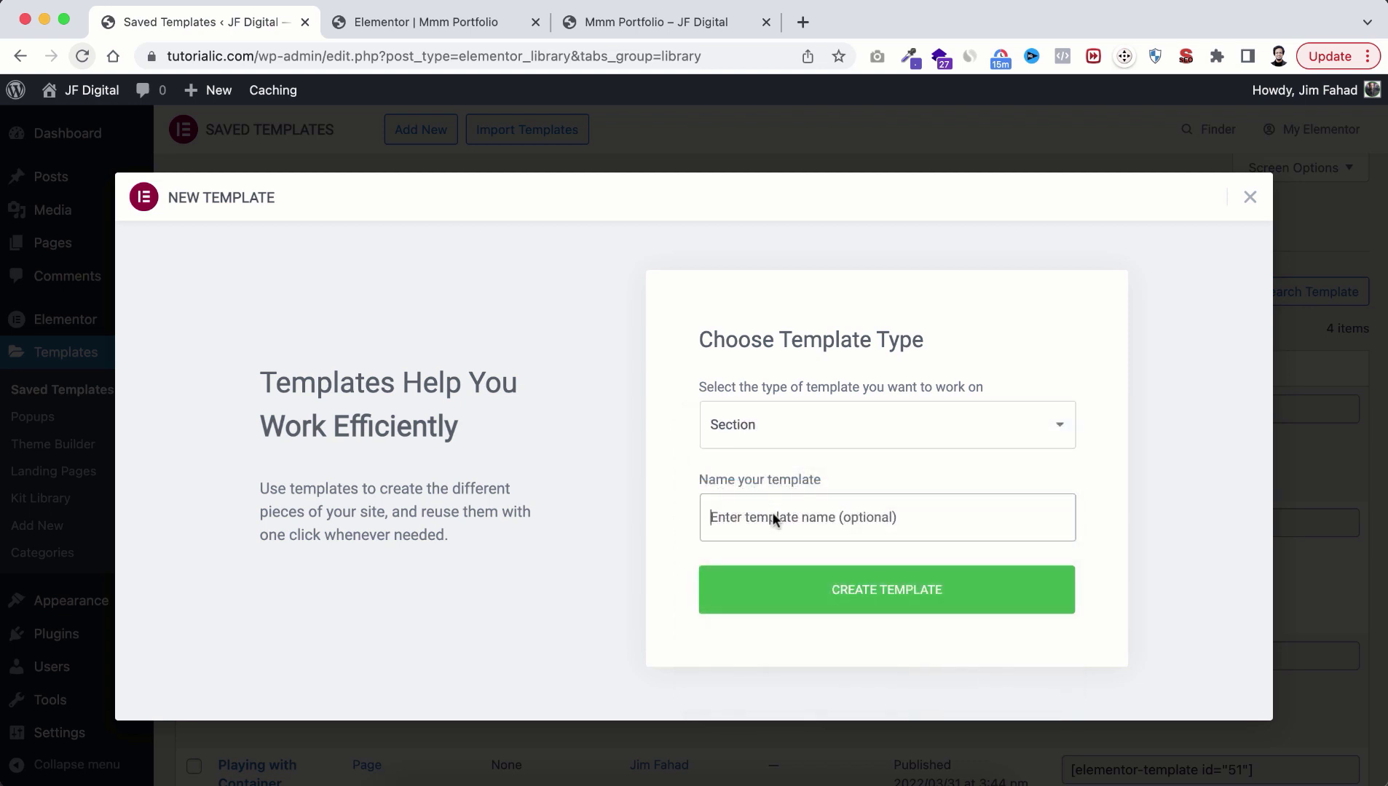
{"action": "type", "text": "Excom"}
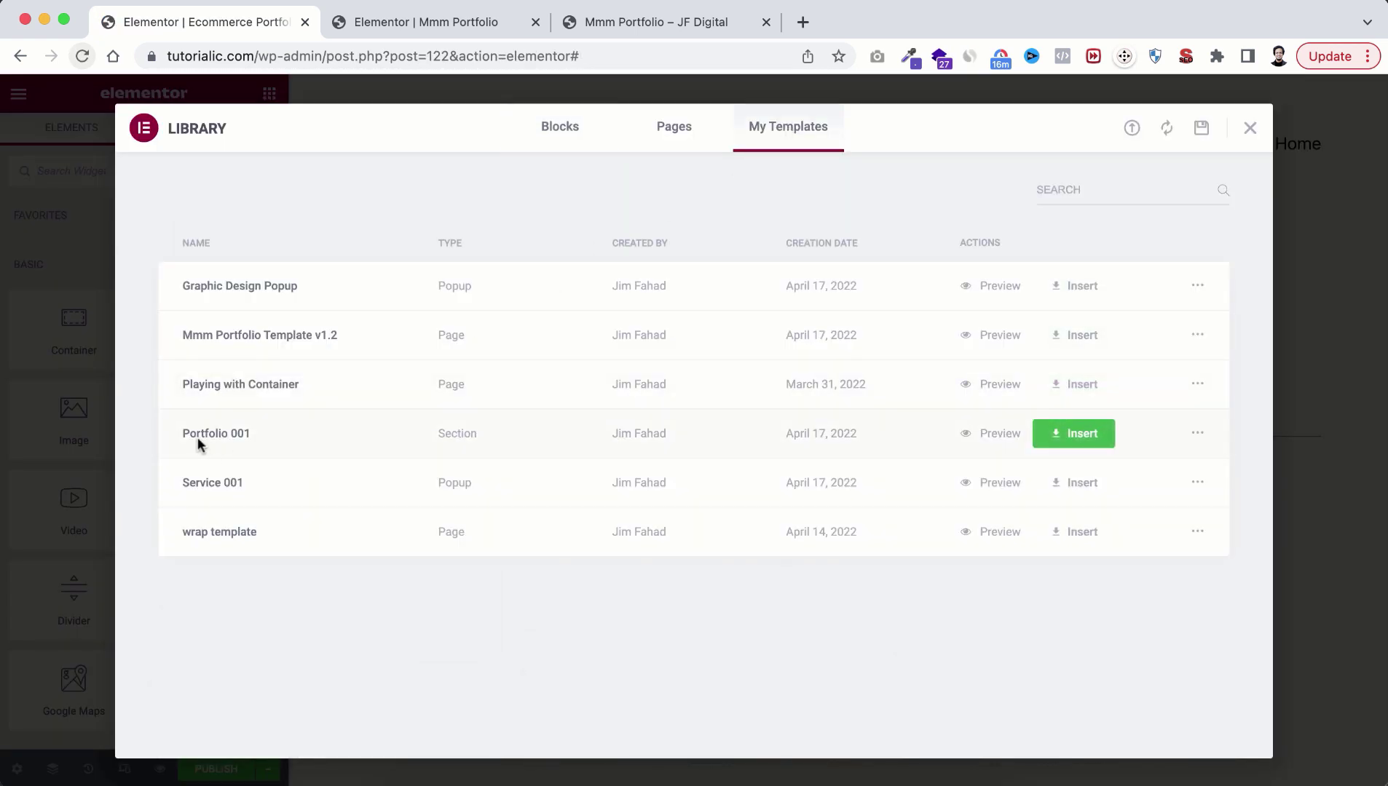
Insert the Portfolio 001 Online Store section into the template and publish it
{"action": "left_click", "coordinate": [1077, 434]}
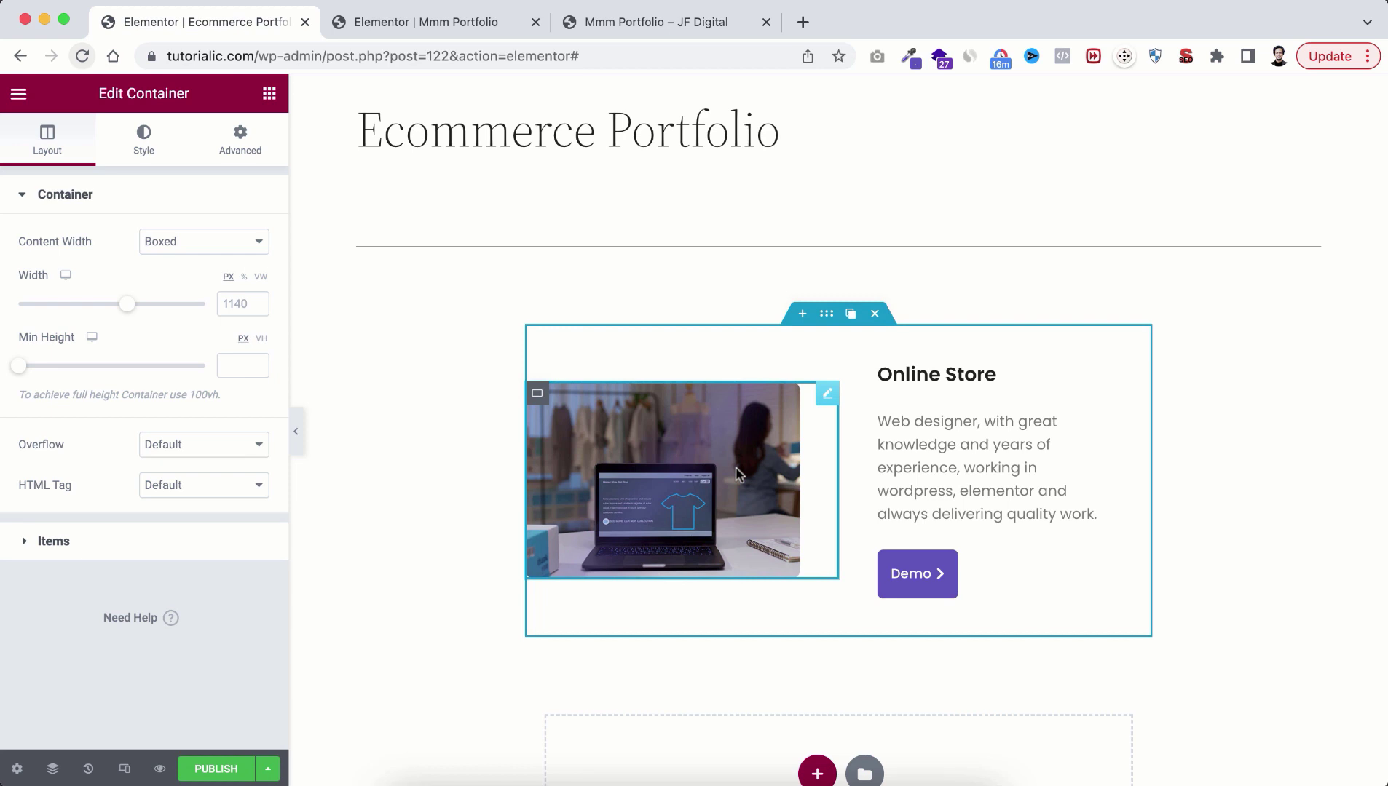
{"action": "left_click", "coordinate": [738, 473]}
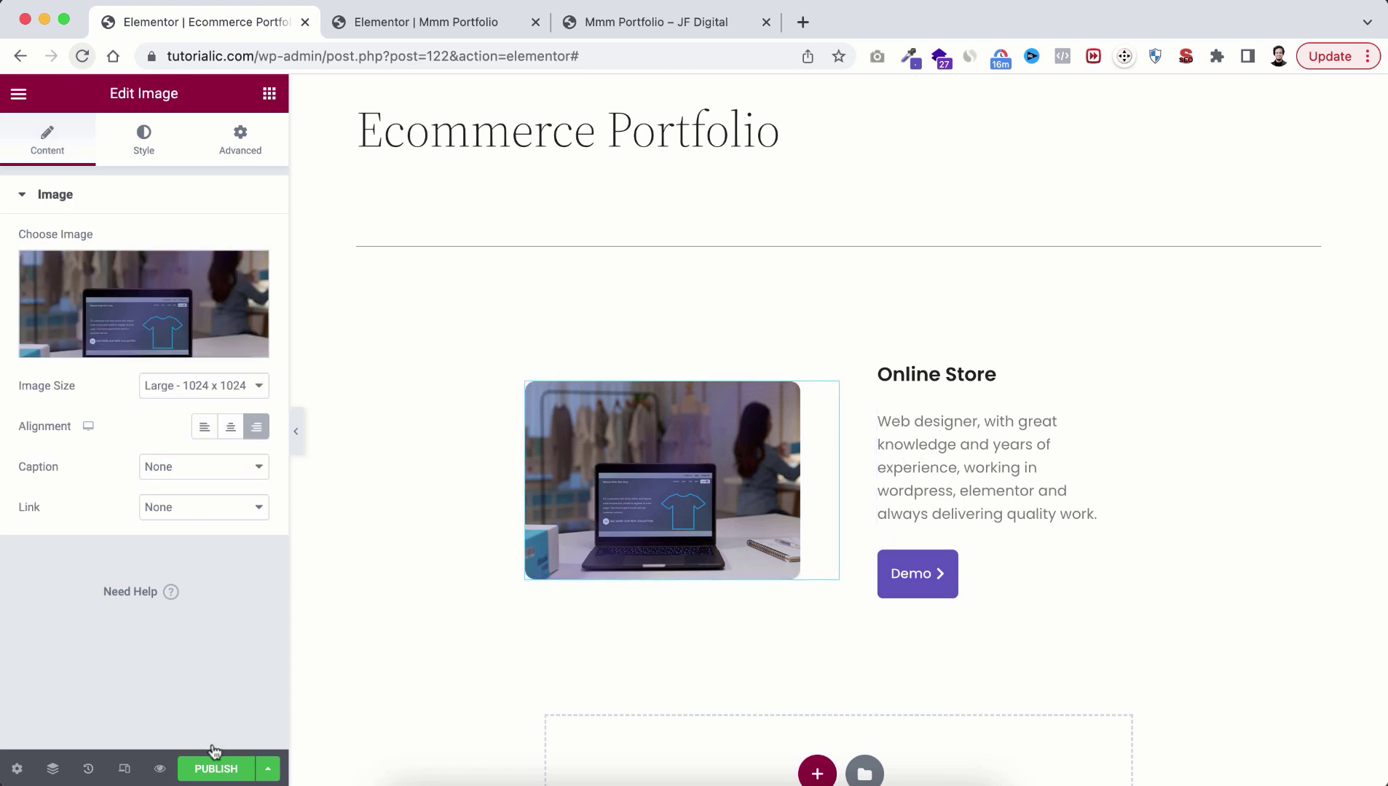
{"action": "left_click", "coordinate": [216, 769]}
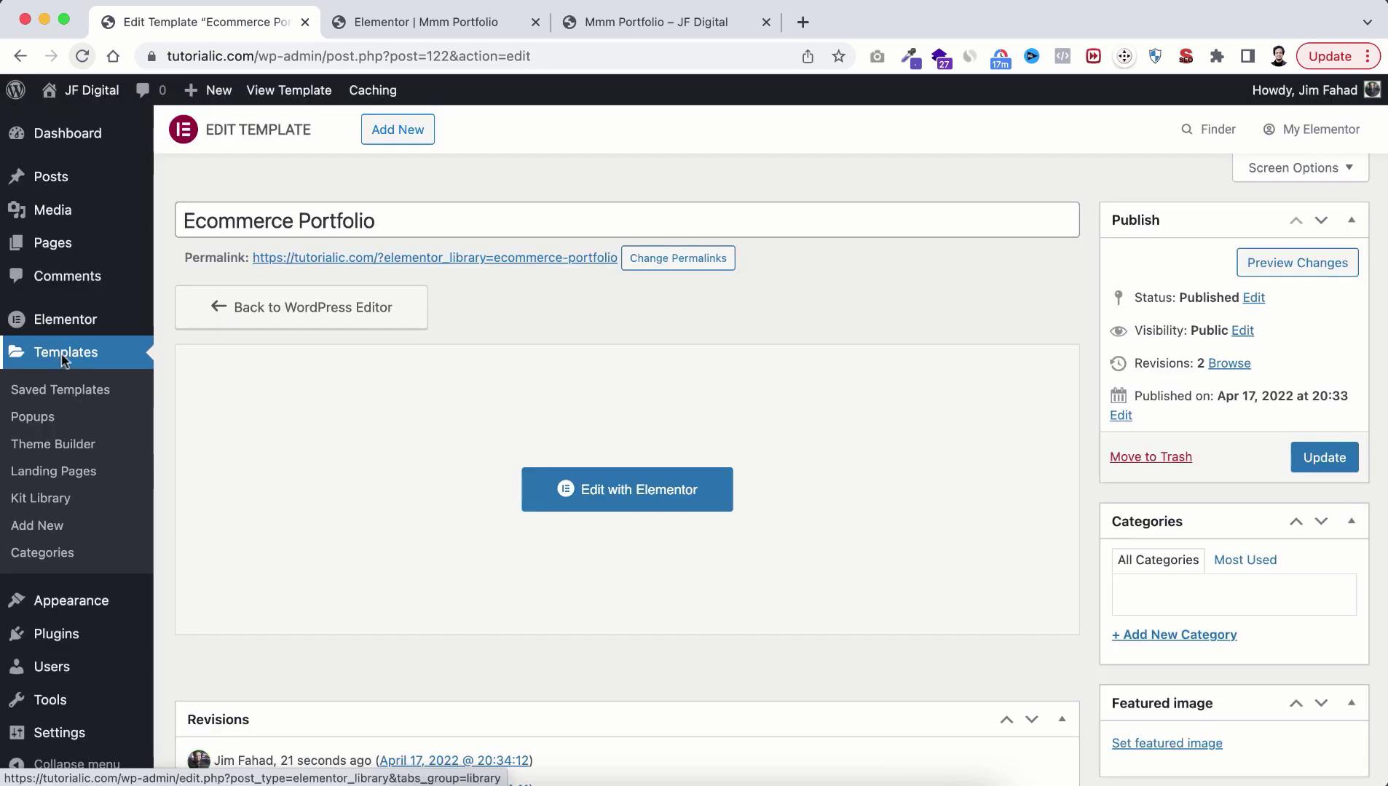
Replace slide one's shortcode id="95" with the Ecommerce Portfolio shortcode [elementor-template id="122"]
{"action": "mouse_move", "coordinate": [230, 417]}
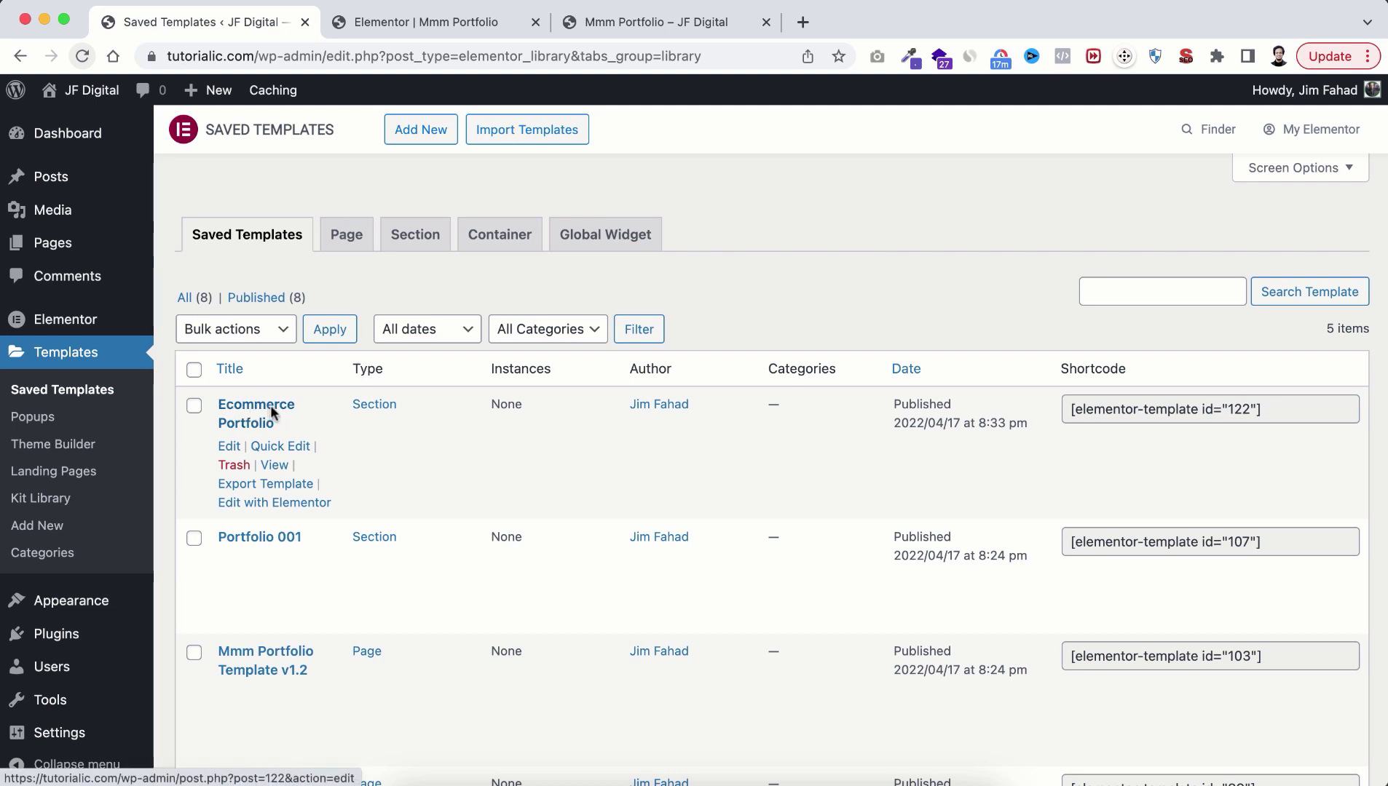
{"action": "left_click", "coordinate": [1071, 409]}
{"action": "key", "text": "super+c"}
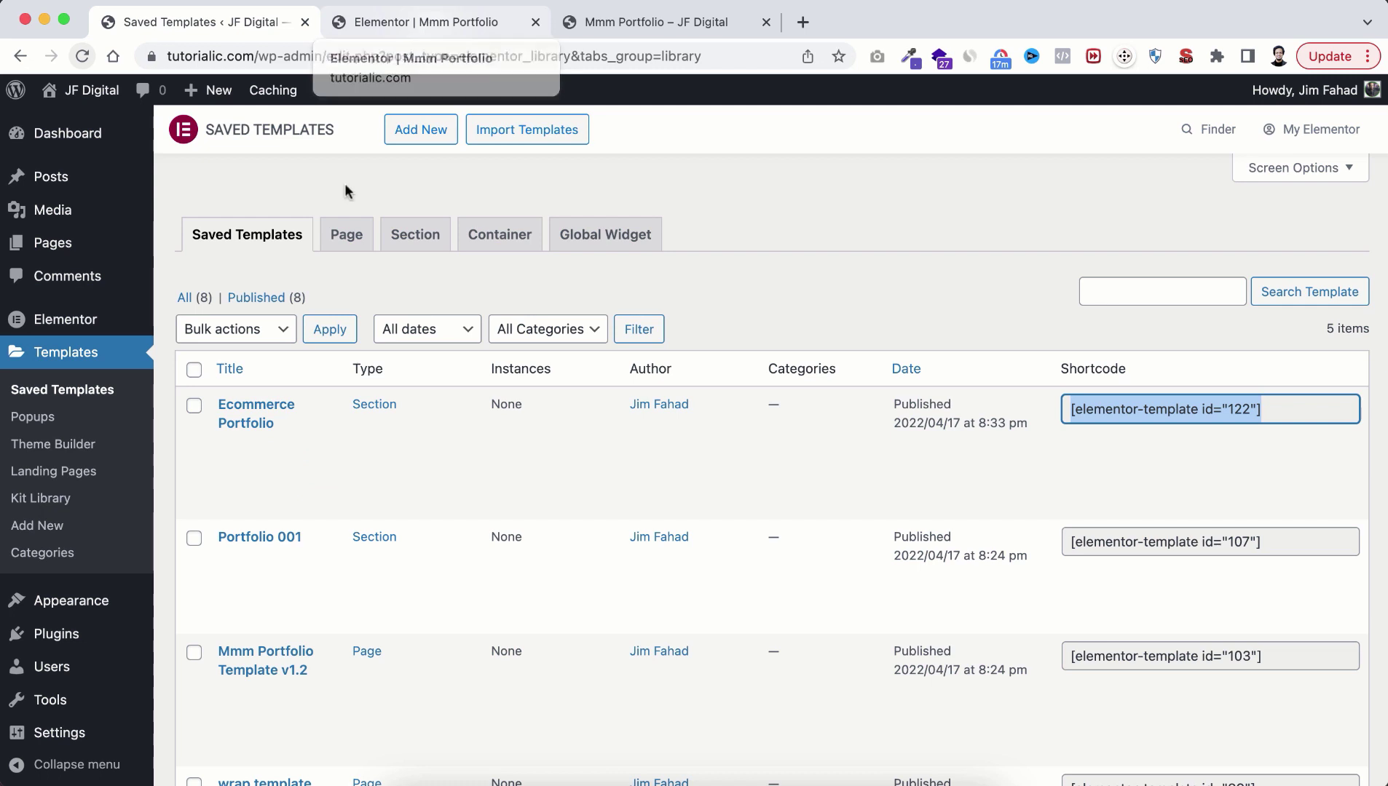
{"action": "left_click", "coordinate": [432, 22]}
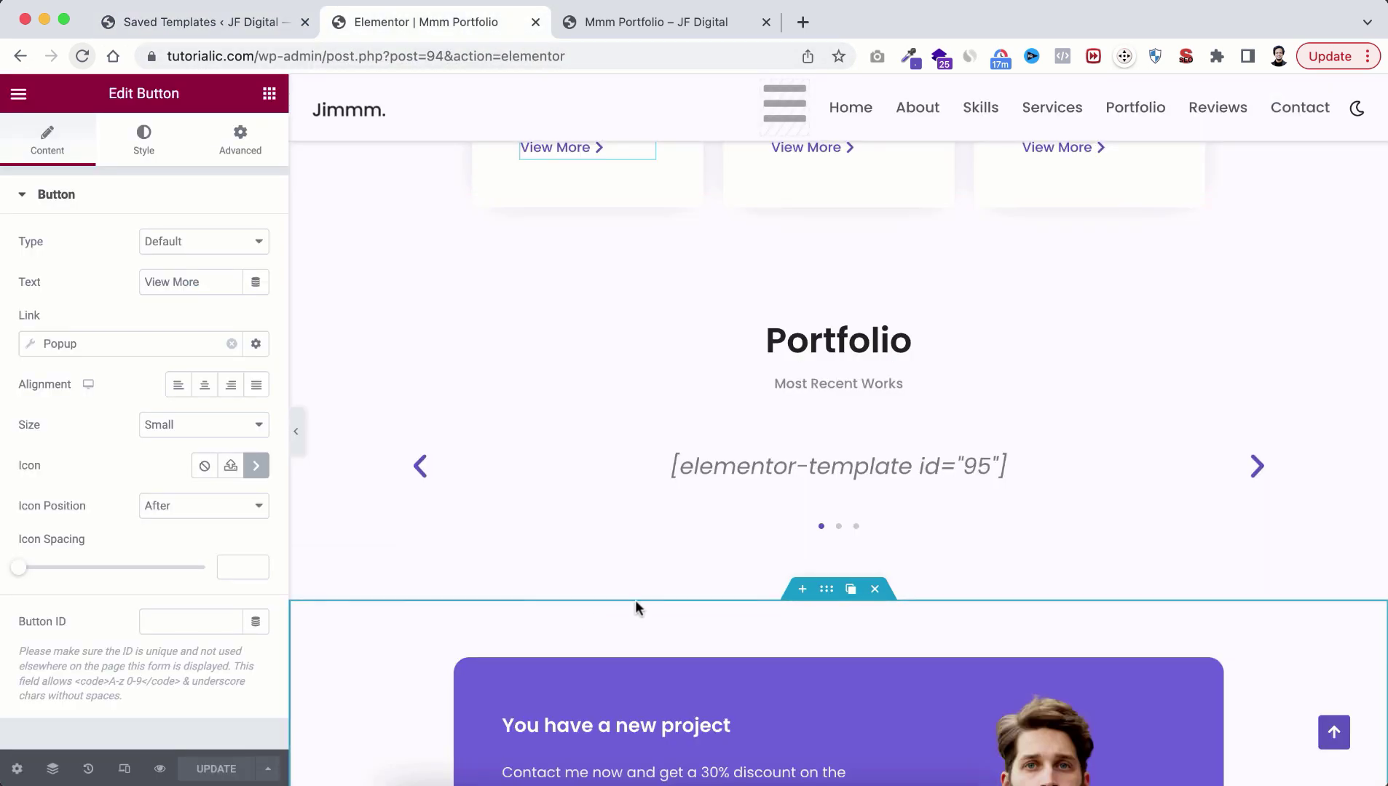
{"action": "left_click", "coordinate": [788, 468]}
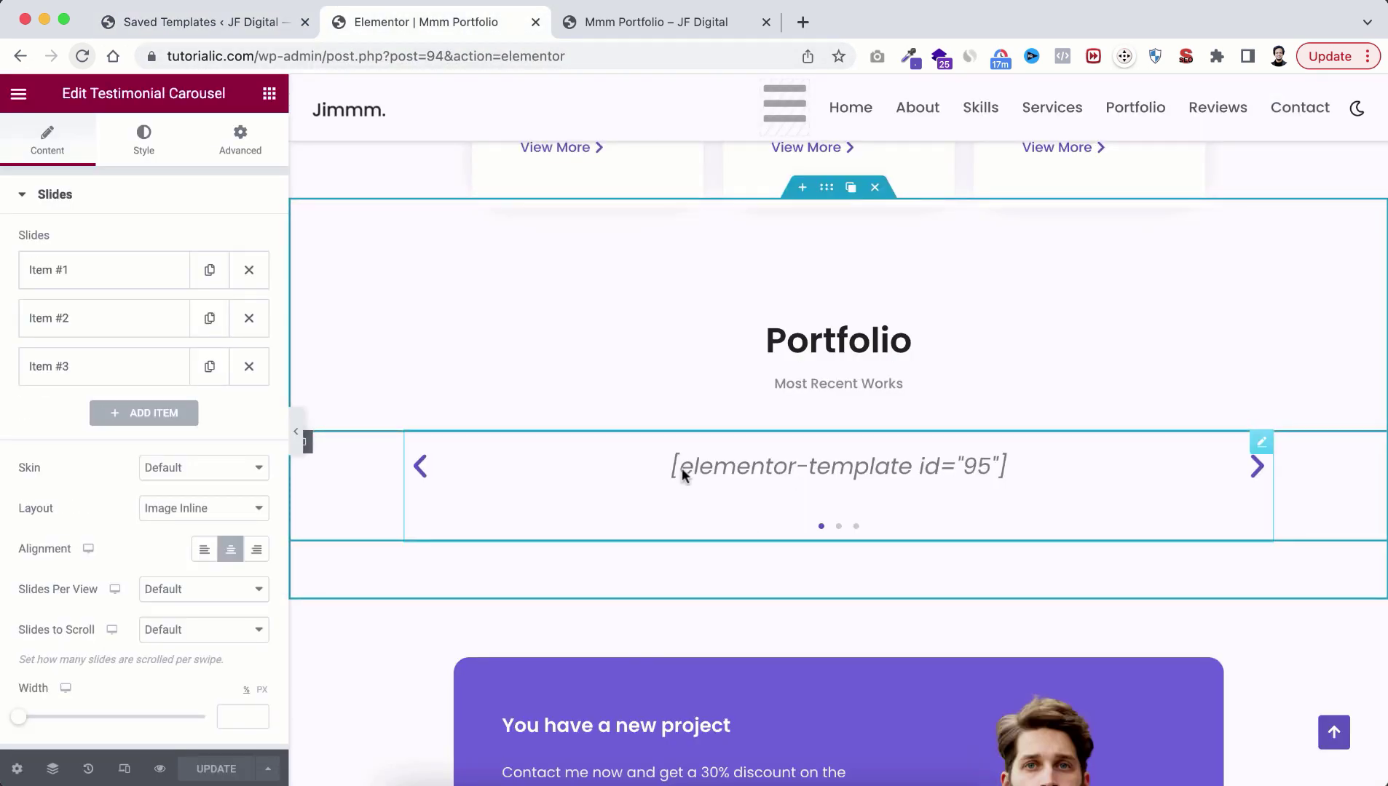
{"action": "left_click", "coordinate": [124, 279]}
{"action": "left_click_drag", "start_coordinate": [171, 342], "coordinate": [11, 330]}
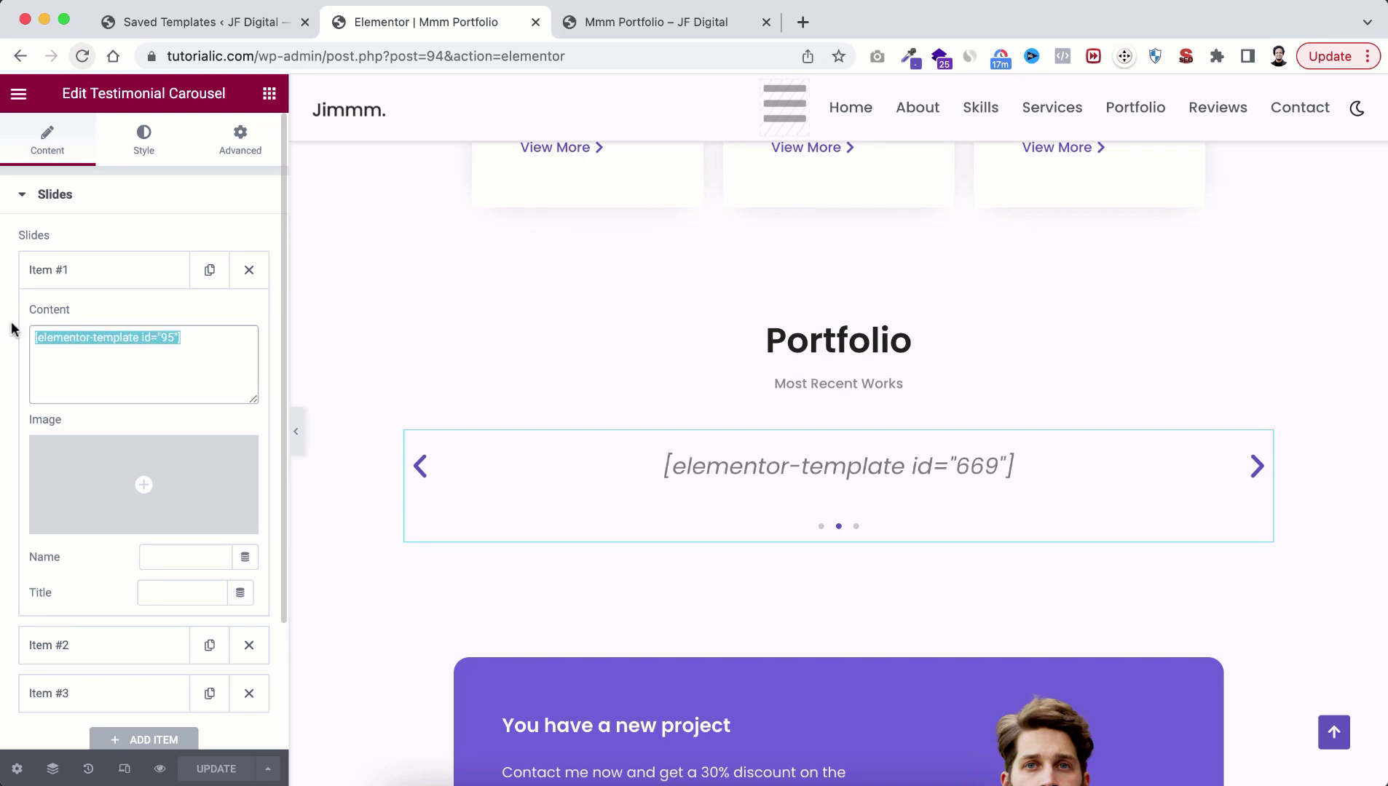
{"action": "key", "text": "BackSpace"}
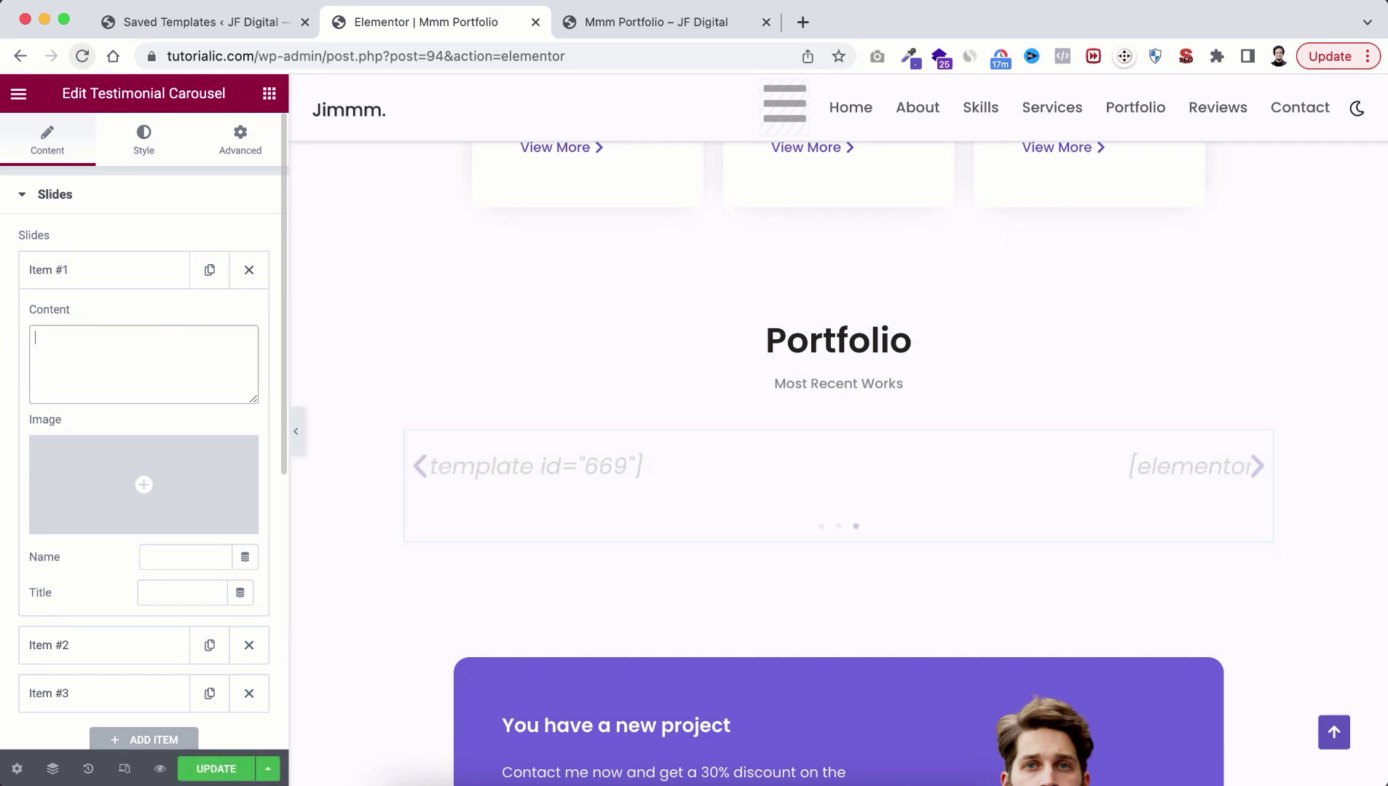
{"action": "key", "text": "super+v"}
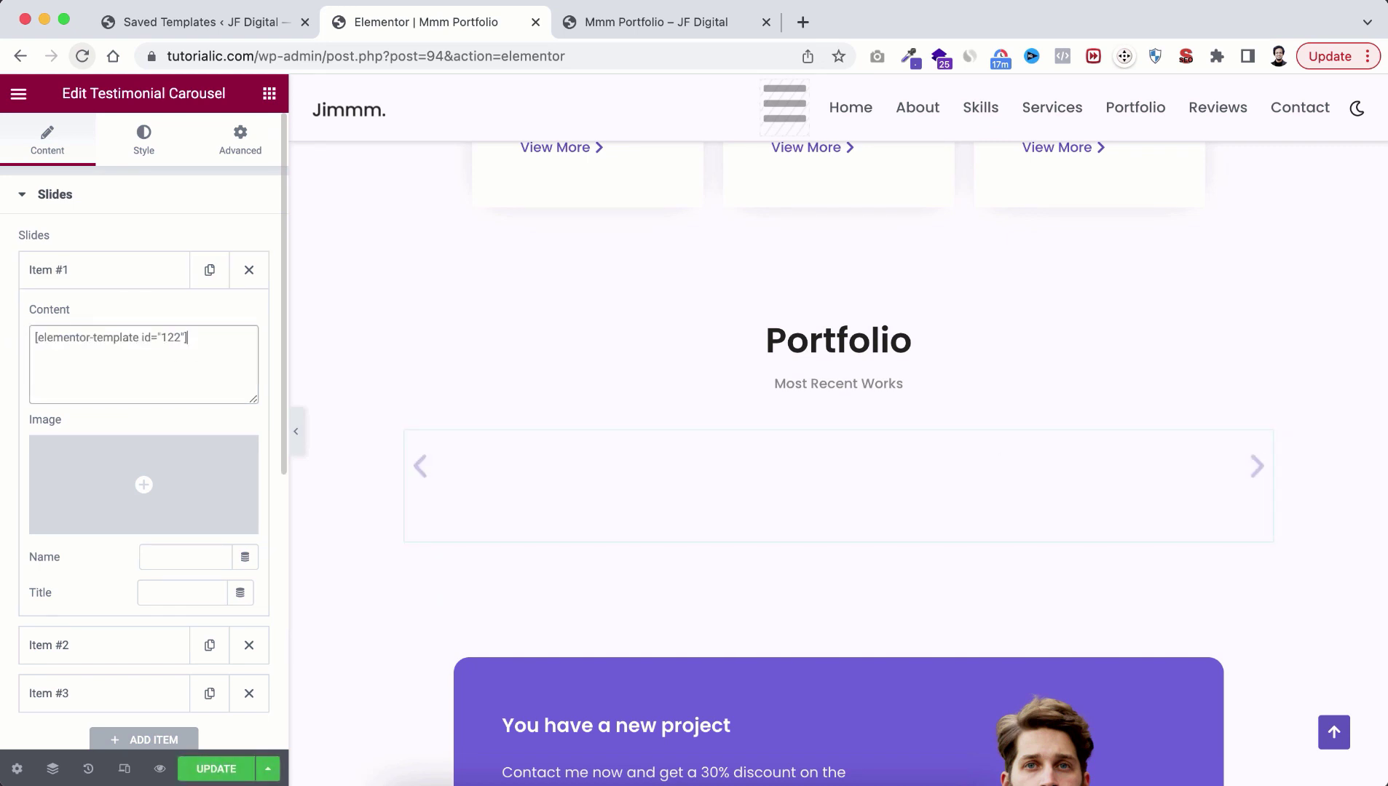
Preview the carousel's Online Store slide, then open ourelementor.com in a new tab
{"action": "left_click", "coordinate": [113, 270]}
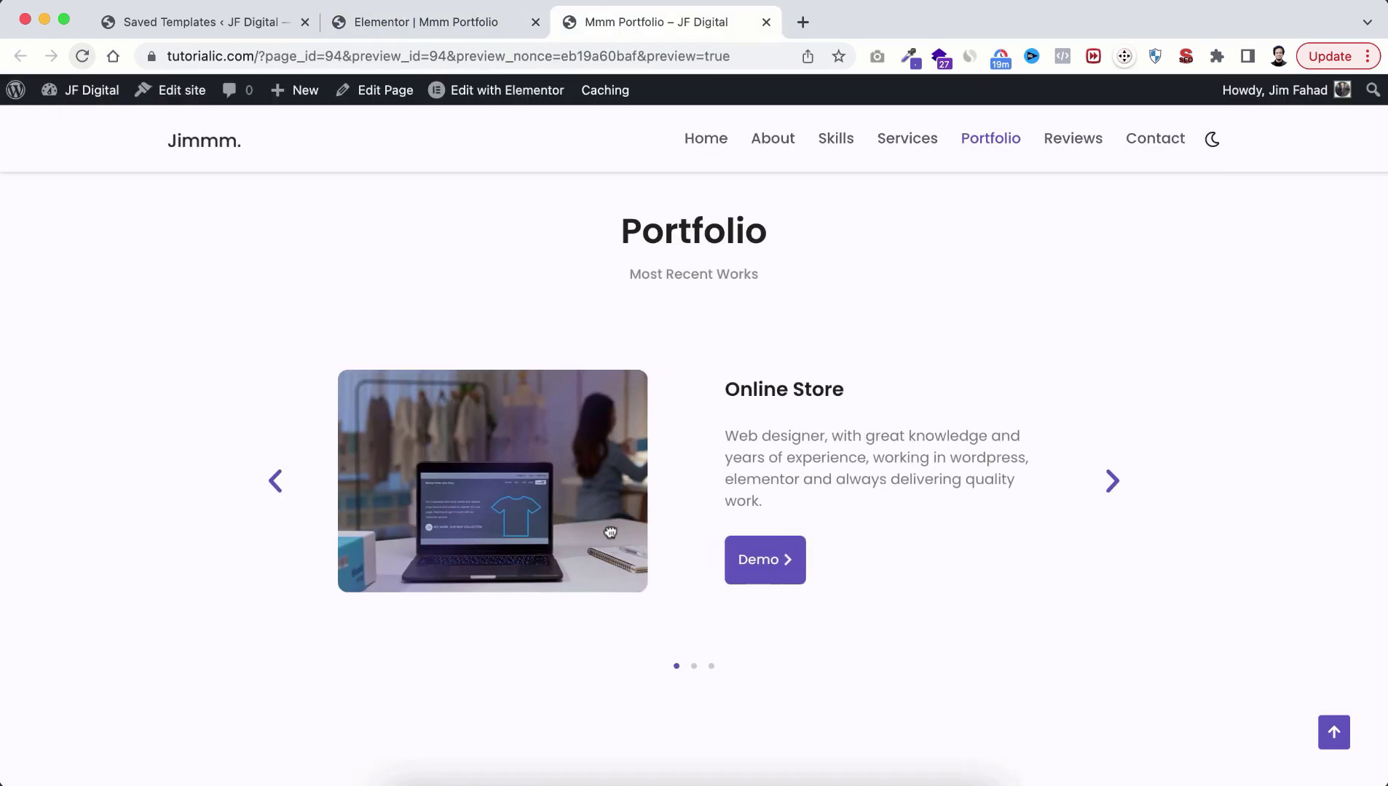
{"action": "left_click_drag", "start_coordinate": [614, 533], "coordinate": [609, 534]}
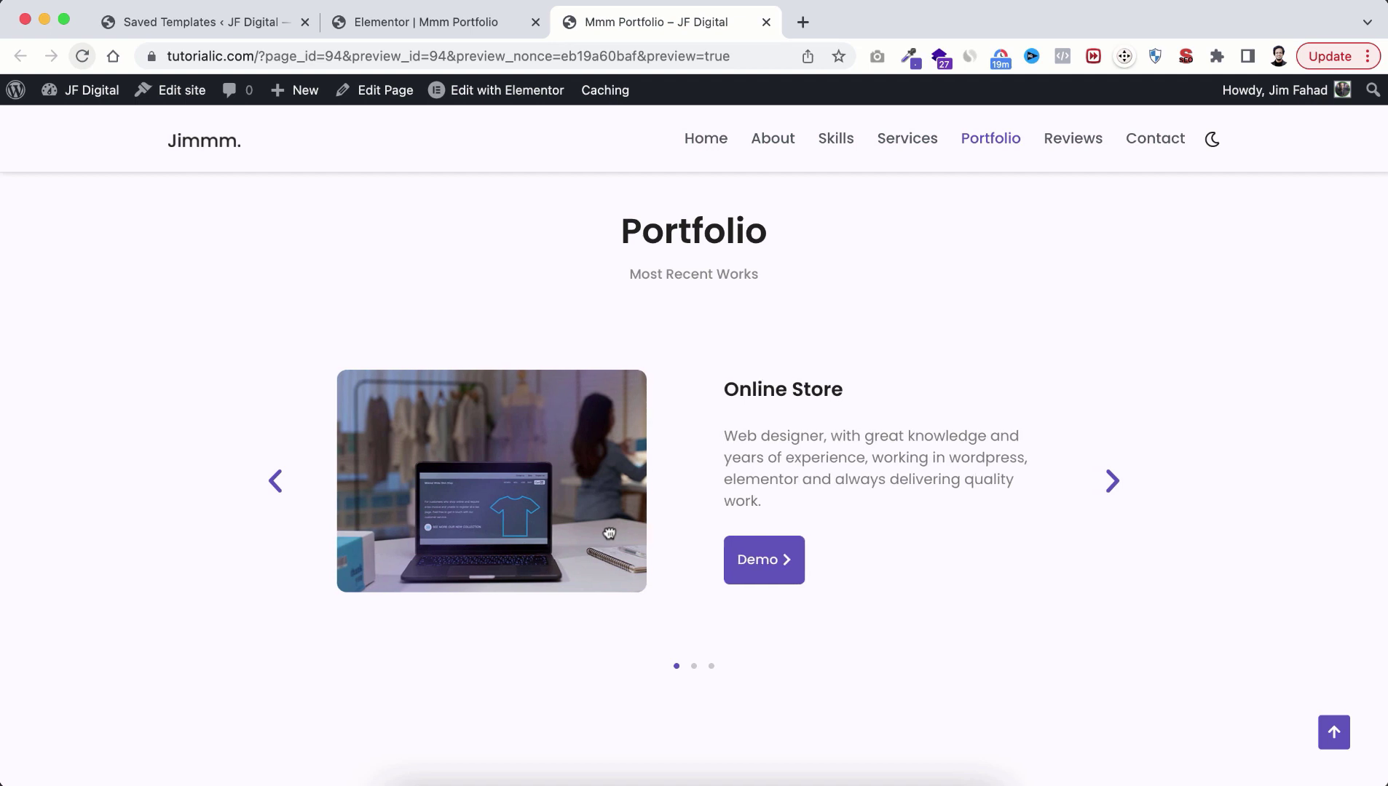
{"action": "middle_click", "coordinate": [1356, 421]}
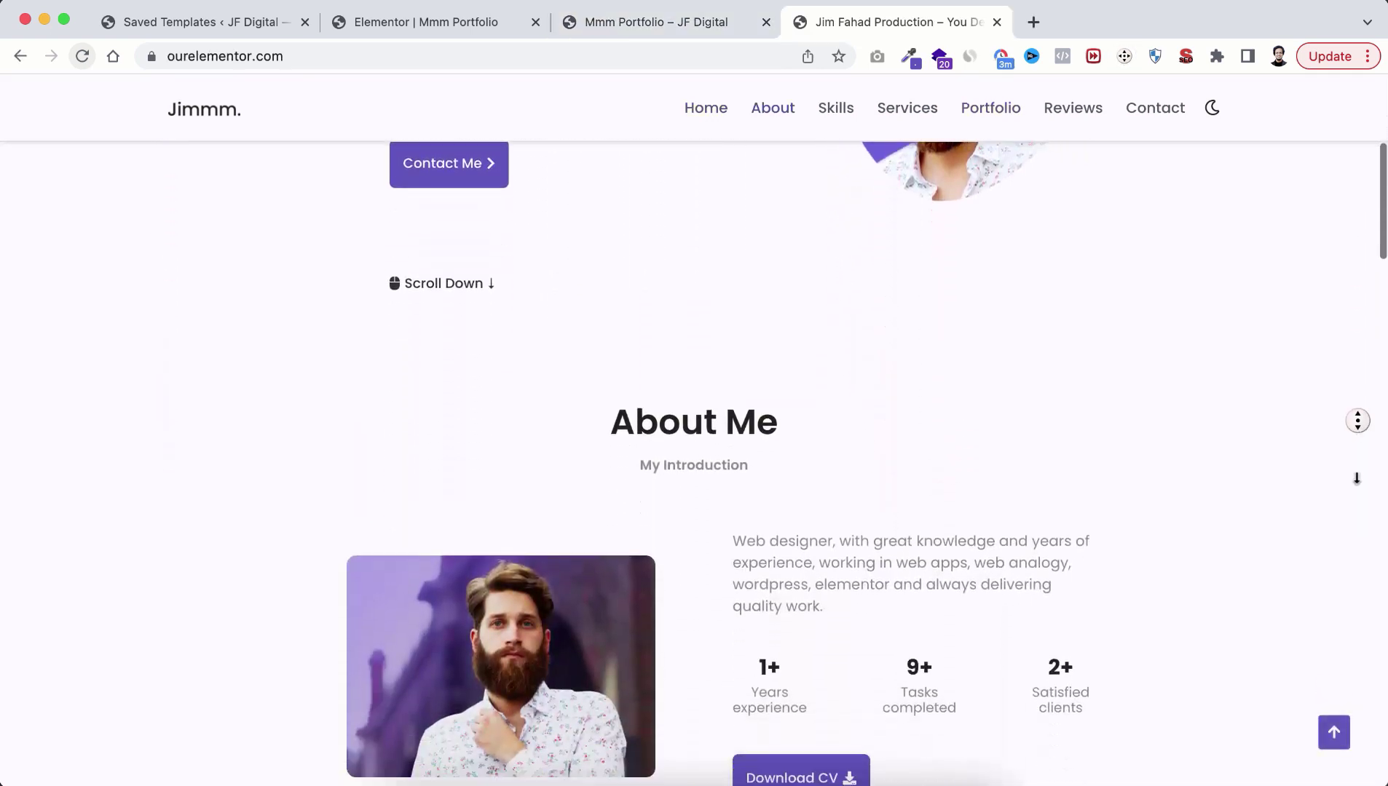